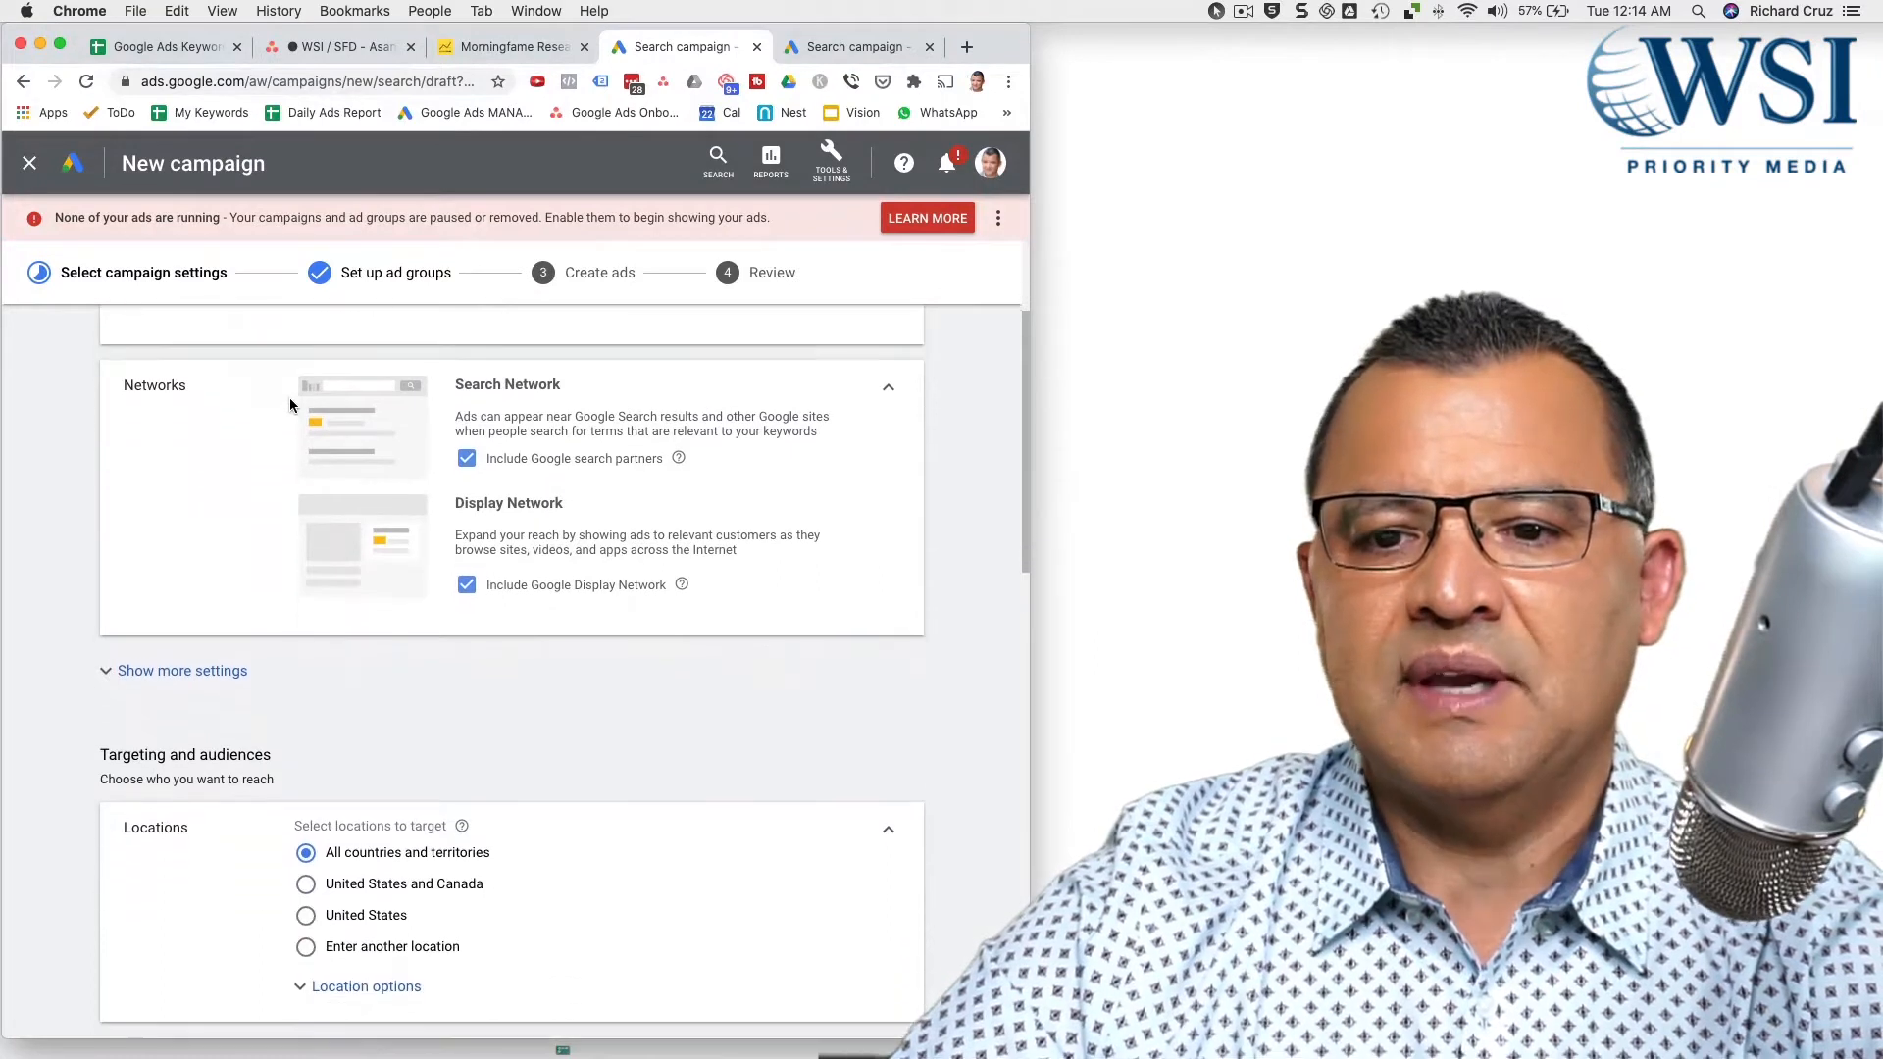
- Add a lead form extension to the new campaign's ad extensions and expand its section down to the form creation option
{"action": "scroll", "coordinate": [293, 406], "scroll_direction": "down", "scroll_amount": 12}
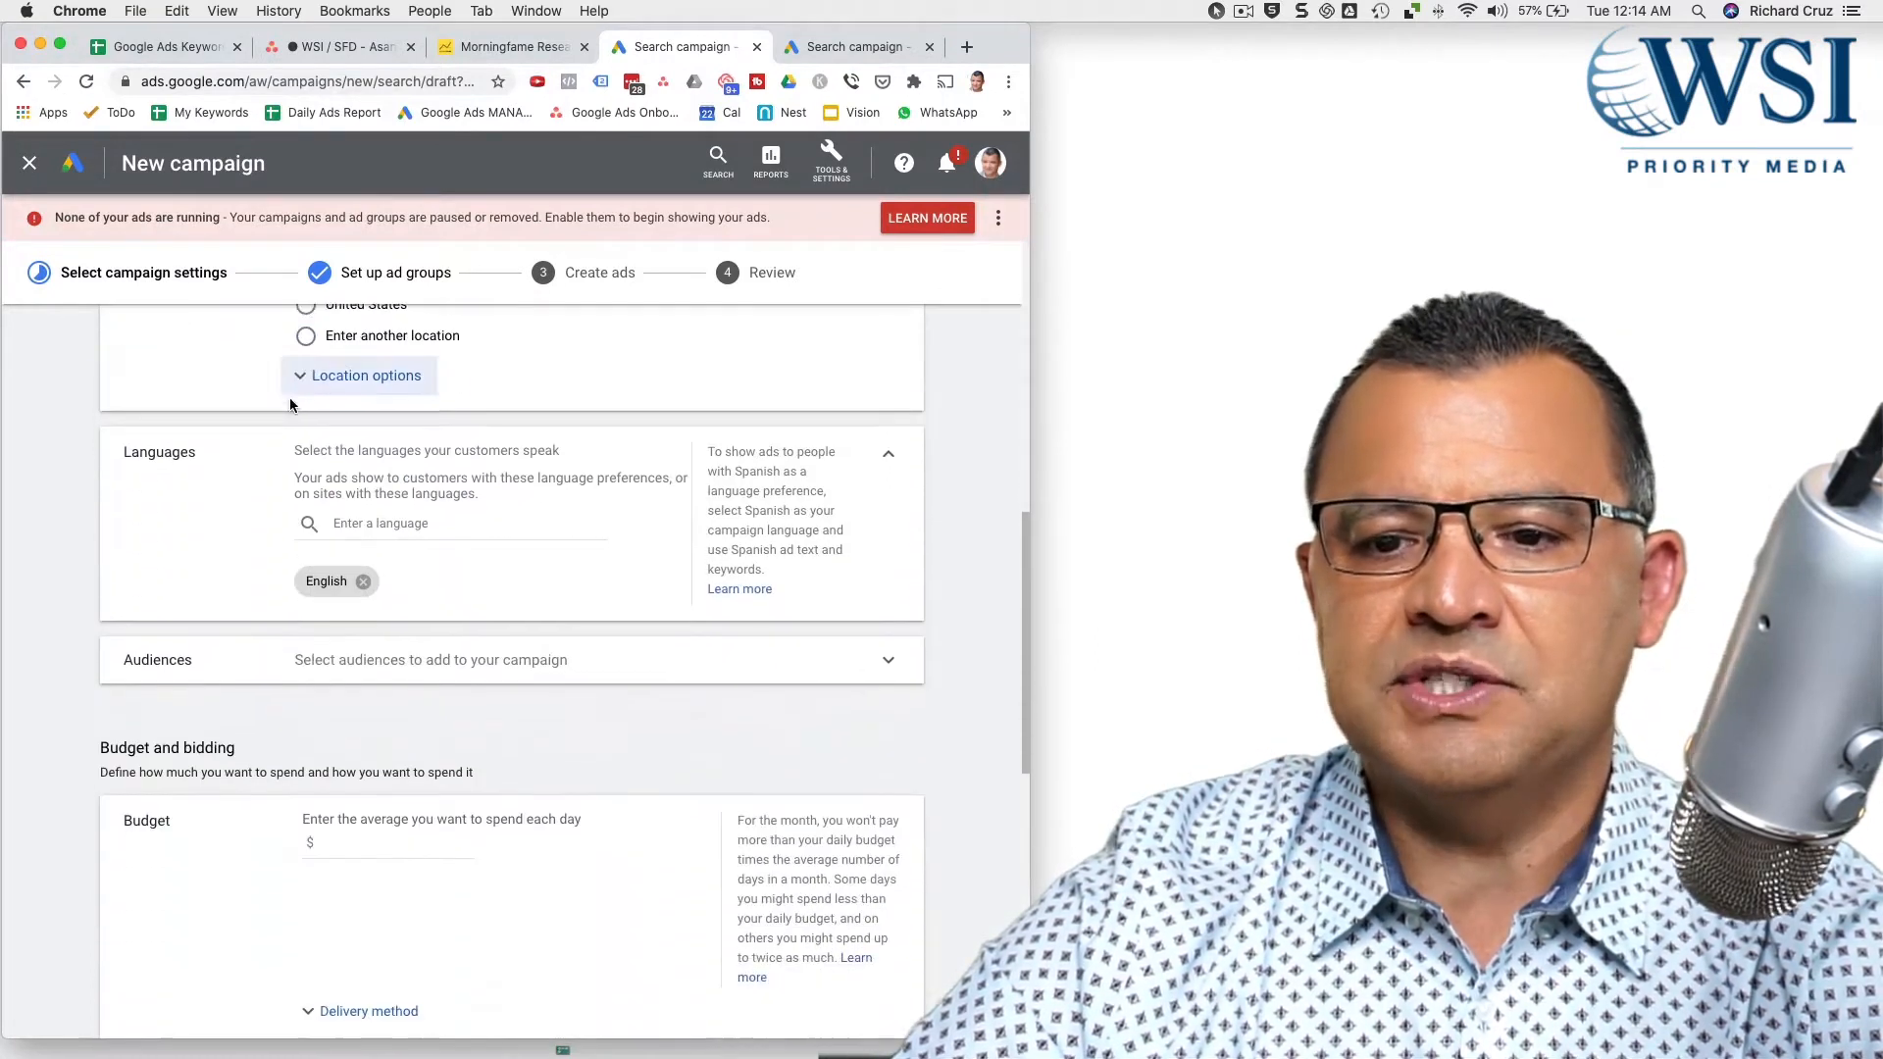
{"action": "scroll", "coordinate": [292, 406], "scroll_direction": "down", "scroll_amount": 3}
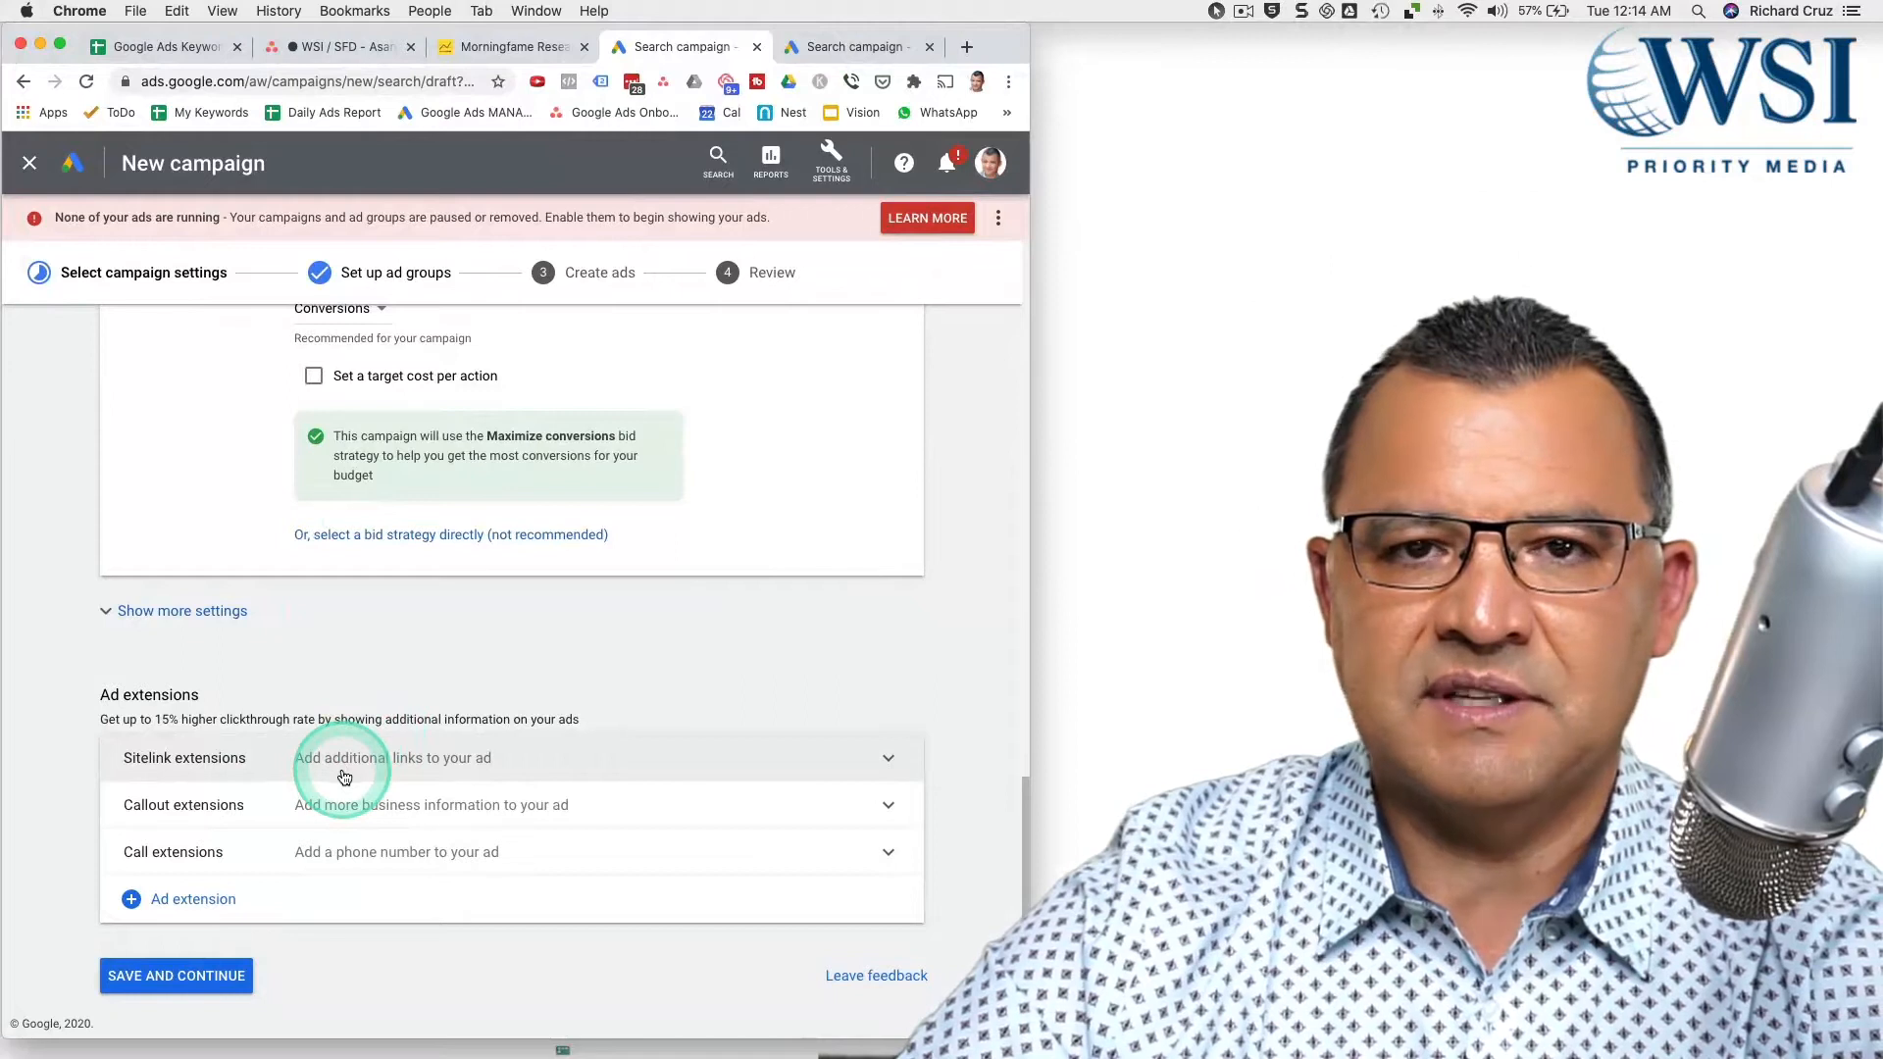
{"action": "left_click", "coordinate": [162, 906]}
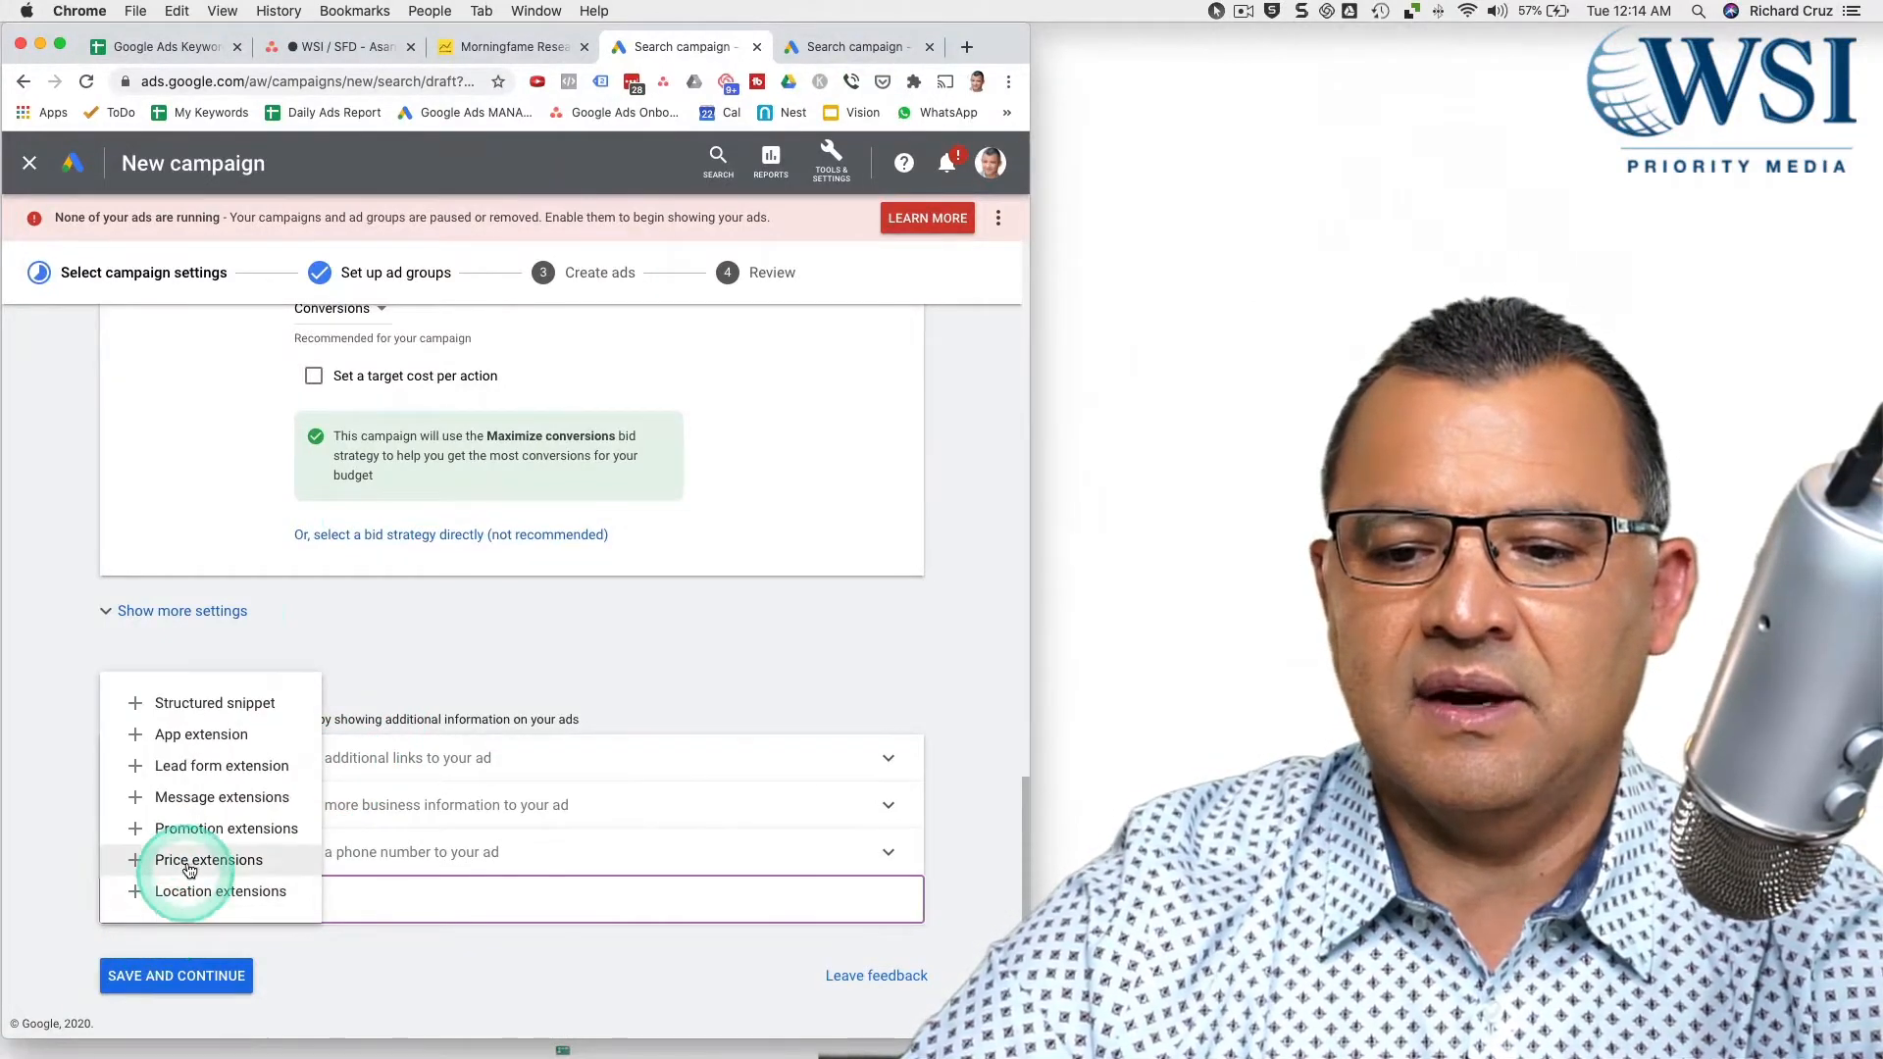
{"action": "left_click", "coordinate": [242, 766]}
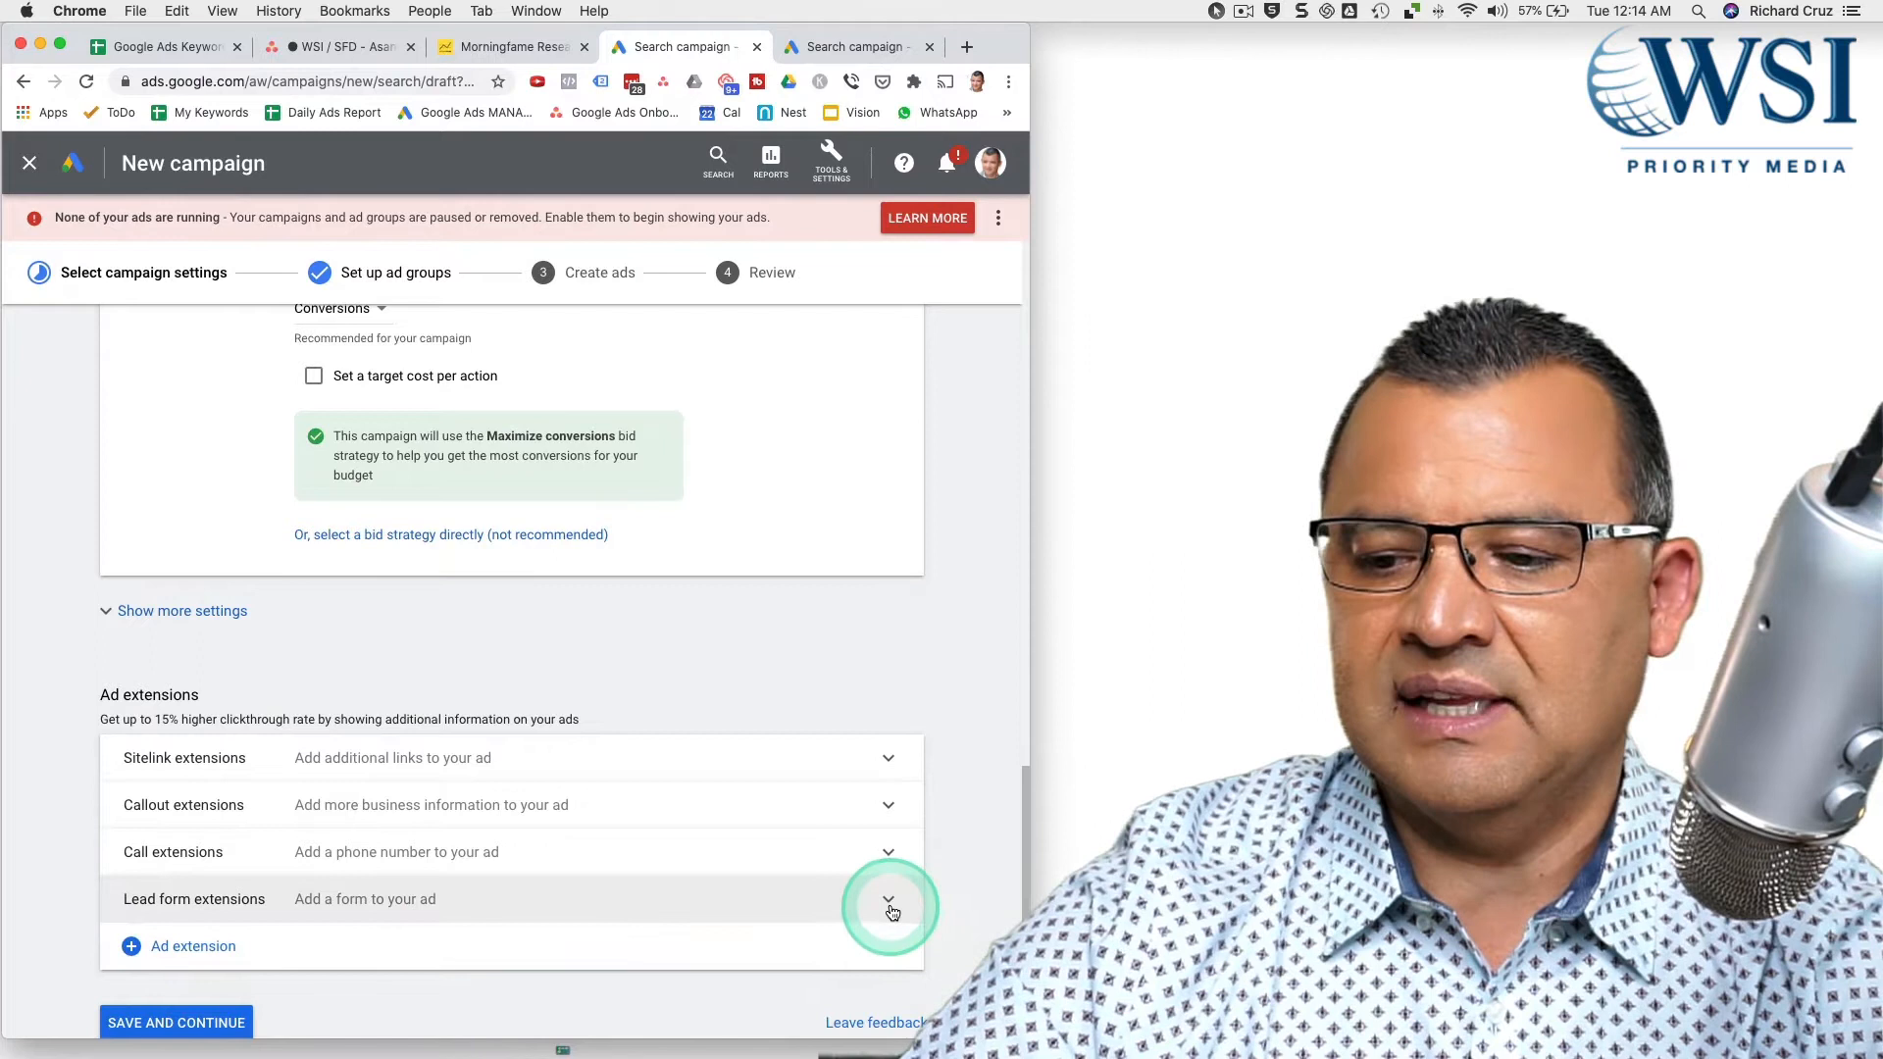
{"action": "left_click", "coordinate": [888, 903]}
{"action": "scroll", "coordinate": [734, 878], "scroll_direction": "down", "scroll_amount": 5}
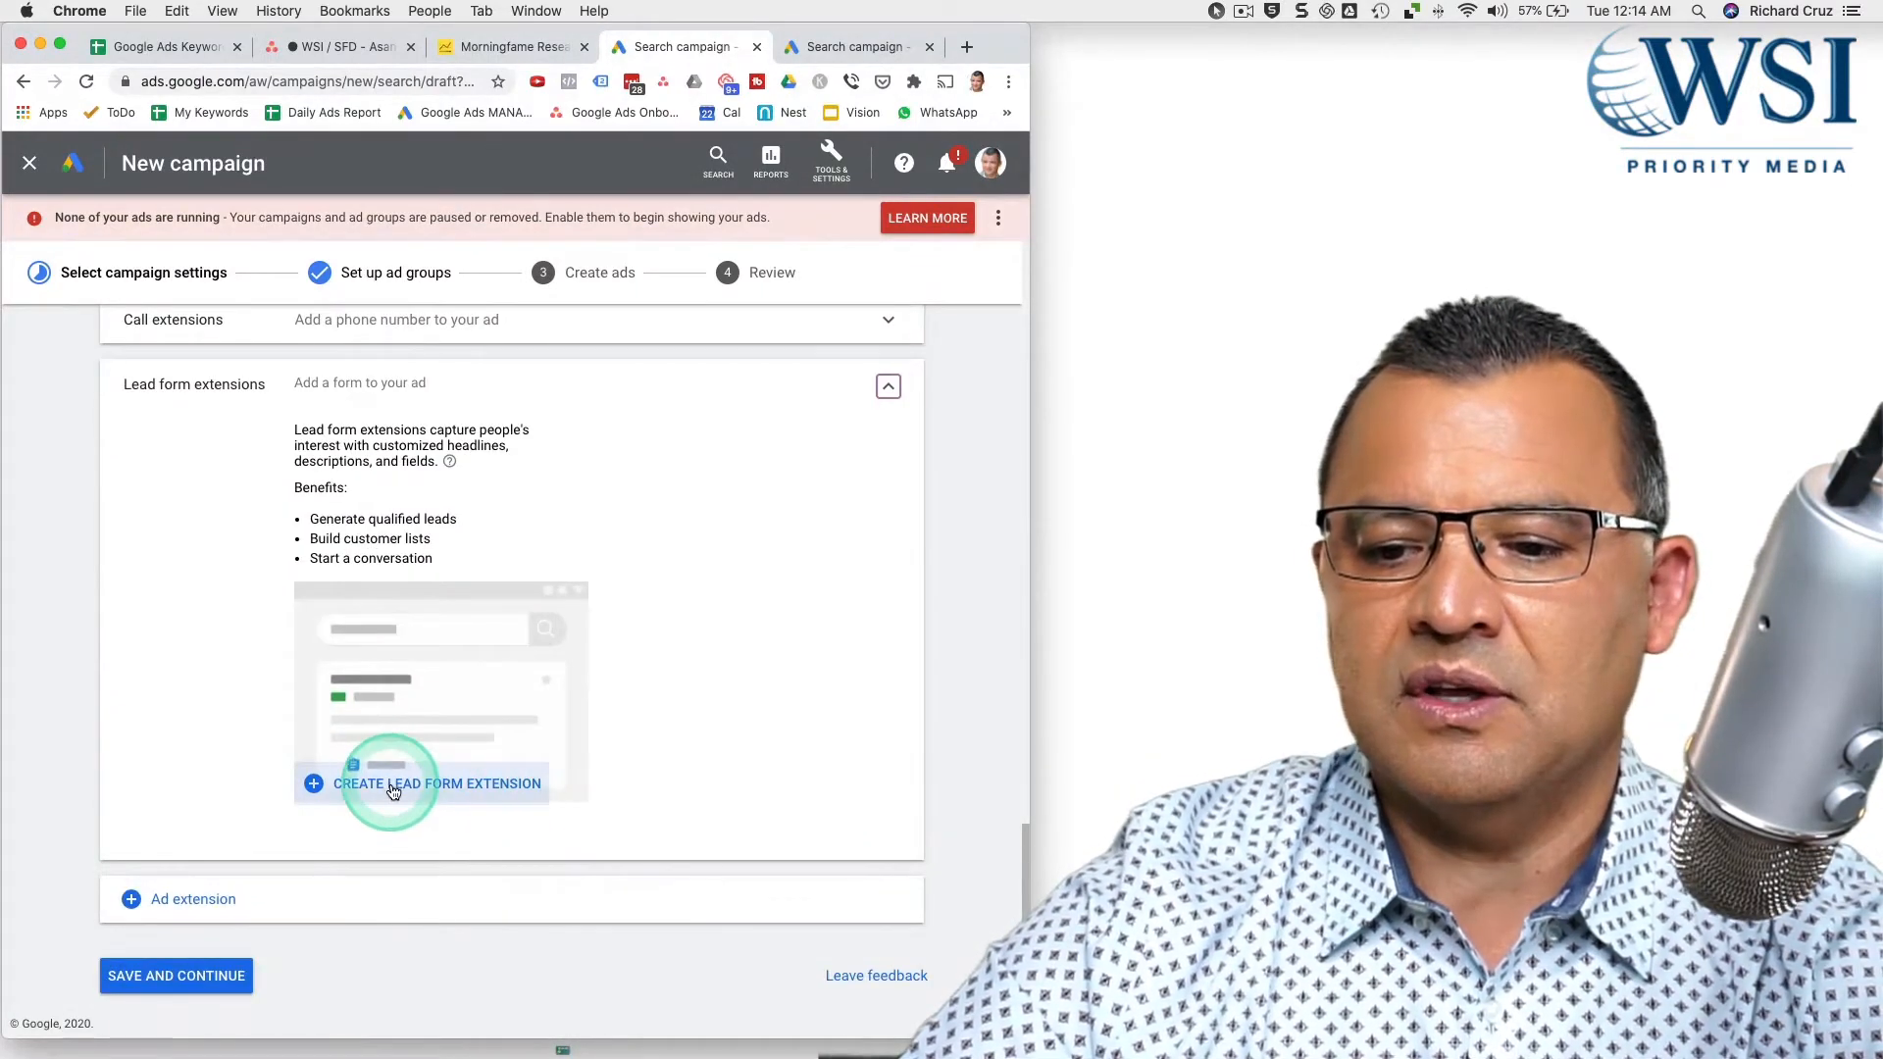
- Switch to the other search campaign draft with the filled-in lead form and set the extension's call-to-action to Get offer
{"action": "left_click", "coordinate": [836, 50]}
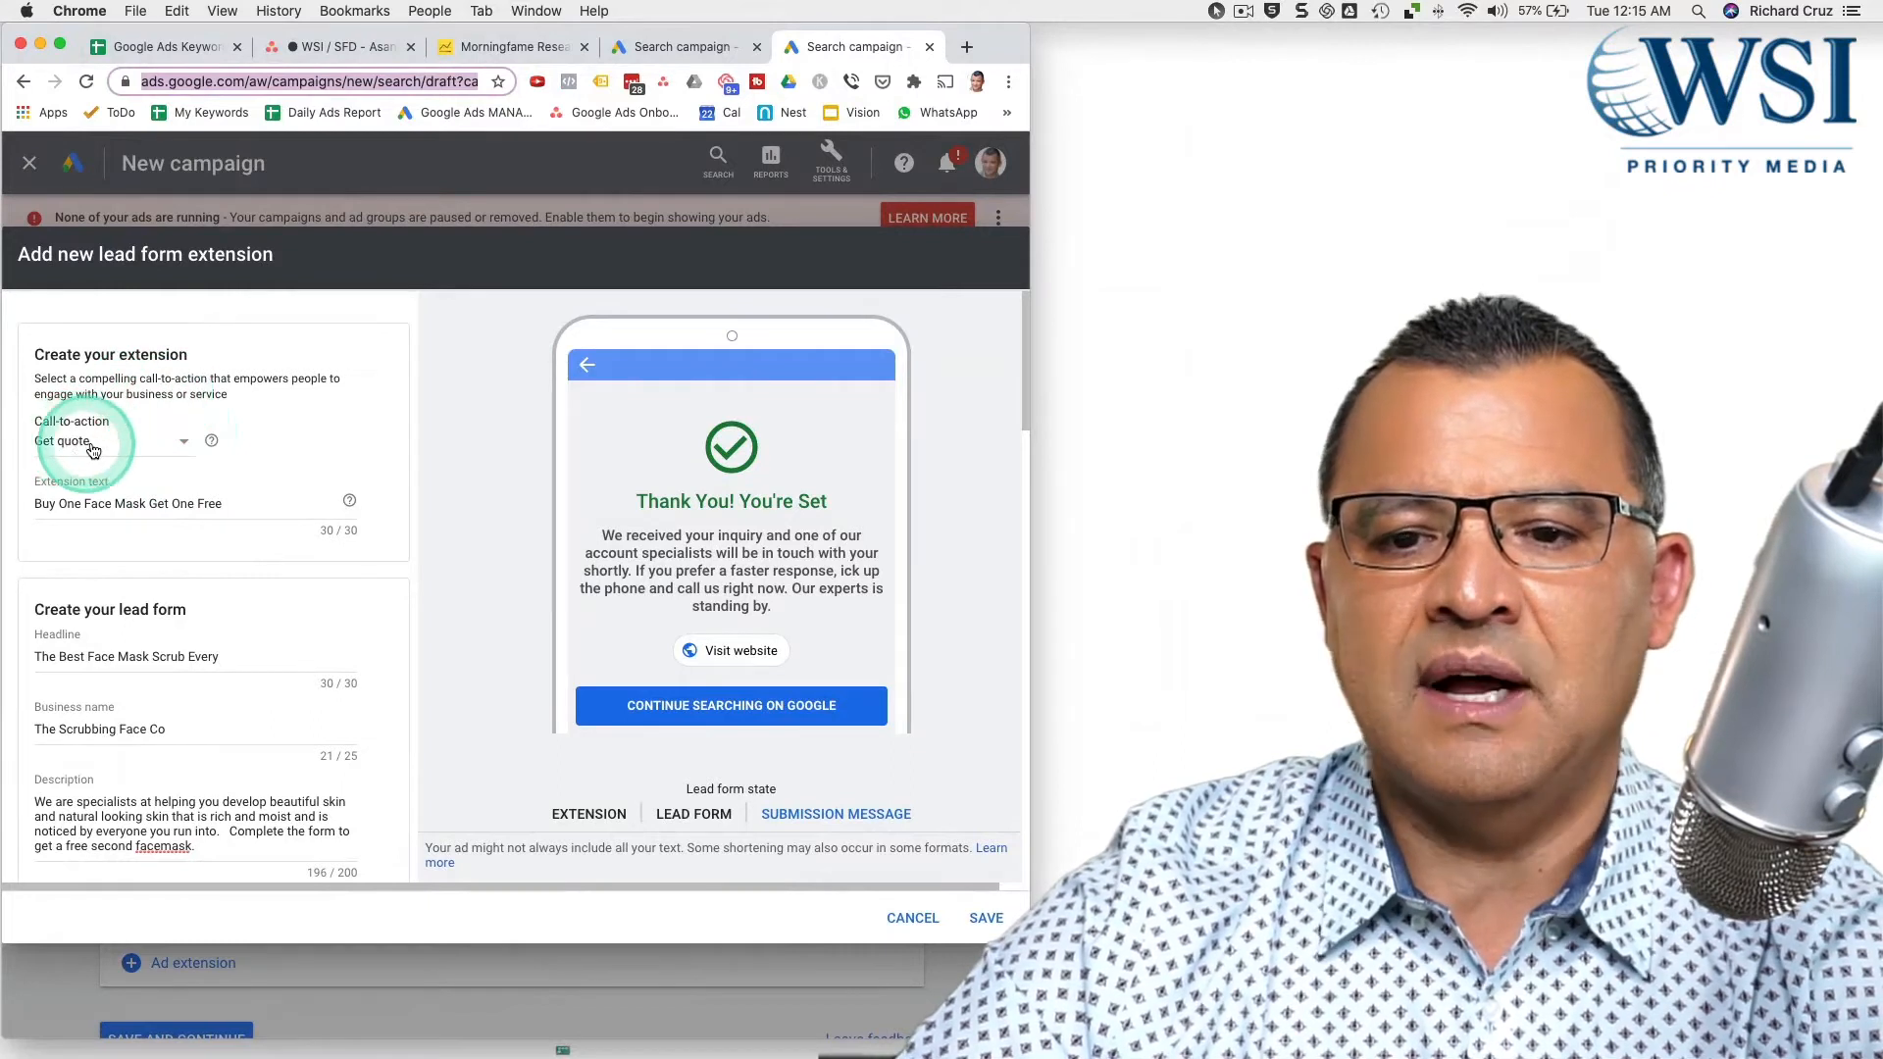
{"action": "left_click", "coordinate": [179, 447]}
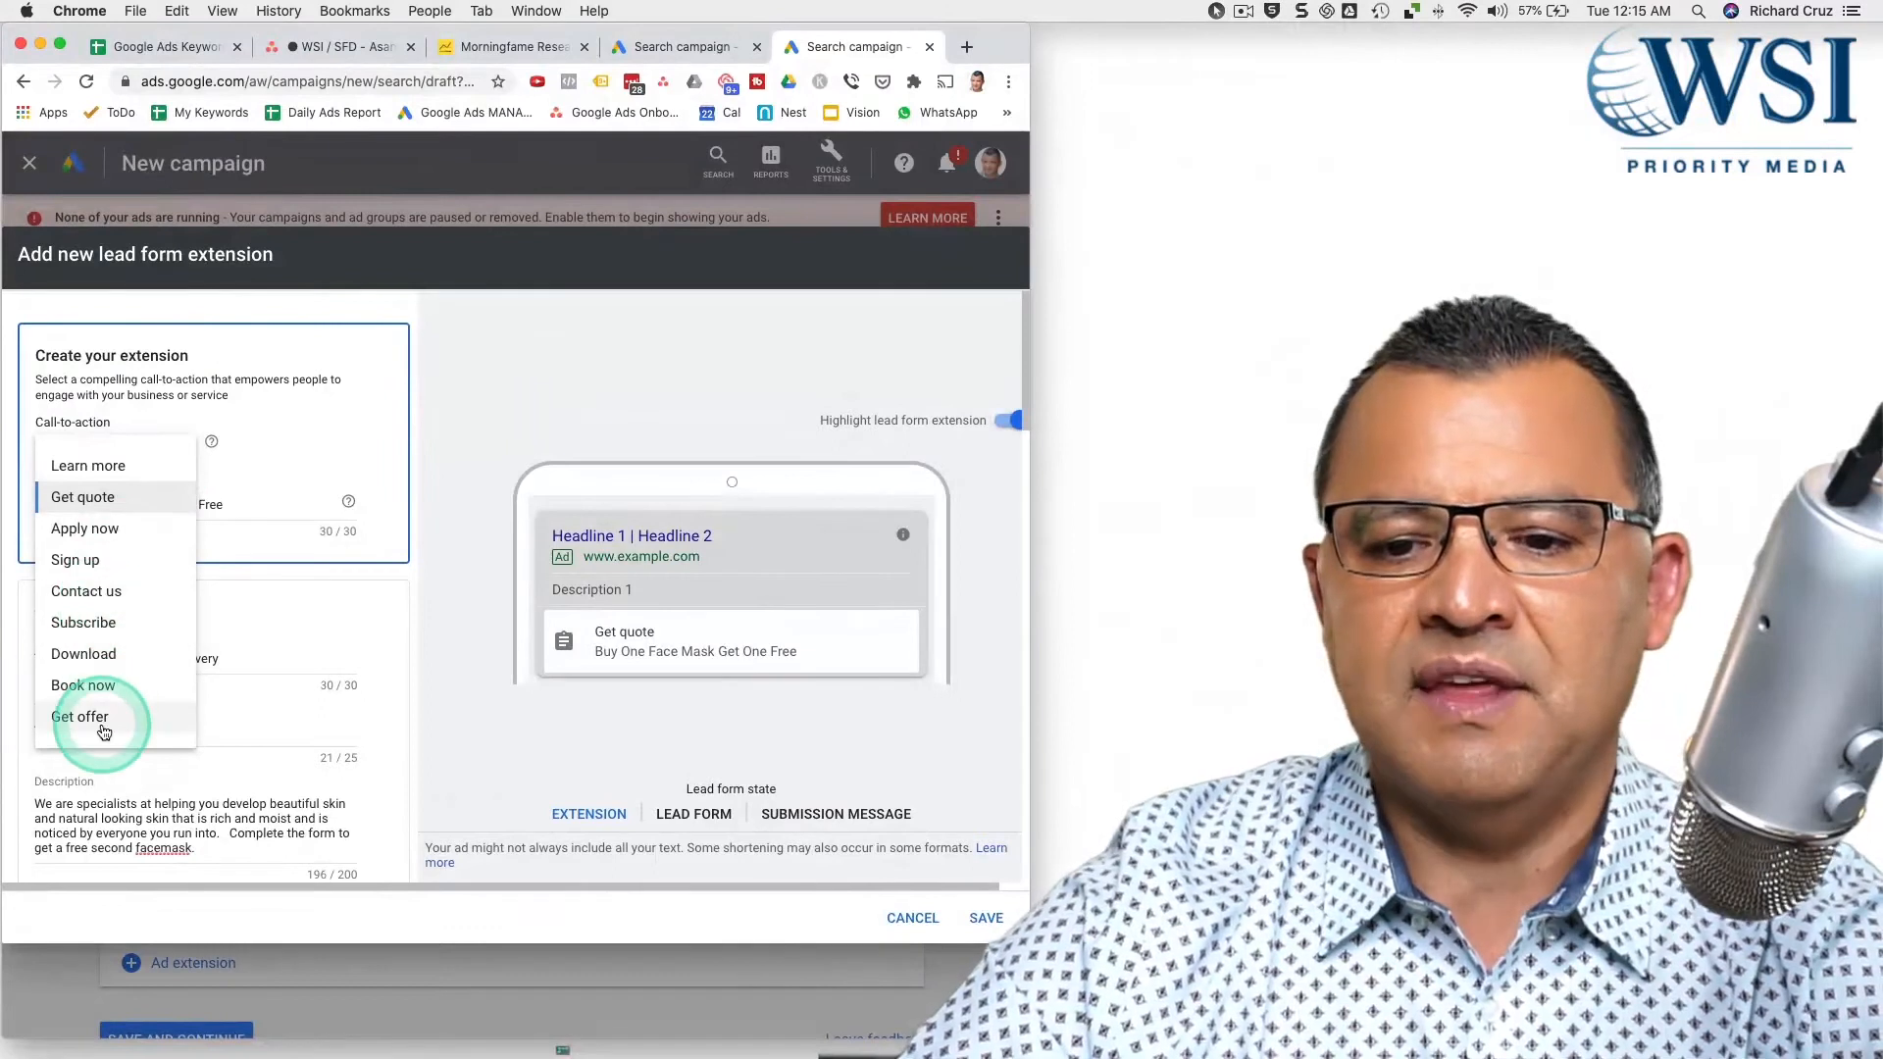
{"action": "left_click", "coordinate": [96, 714]}
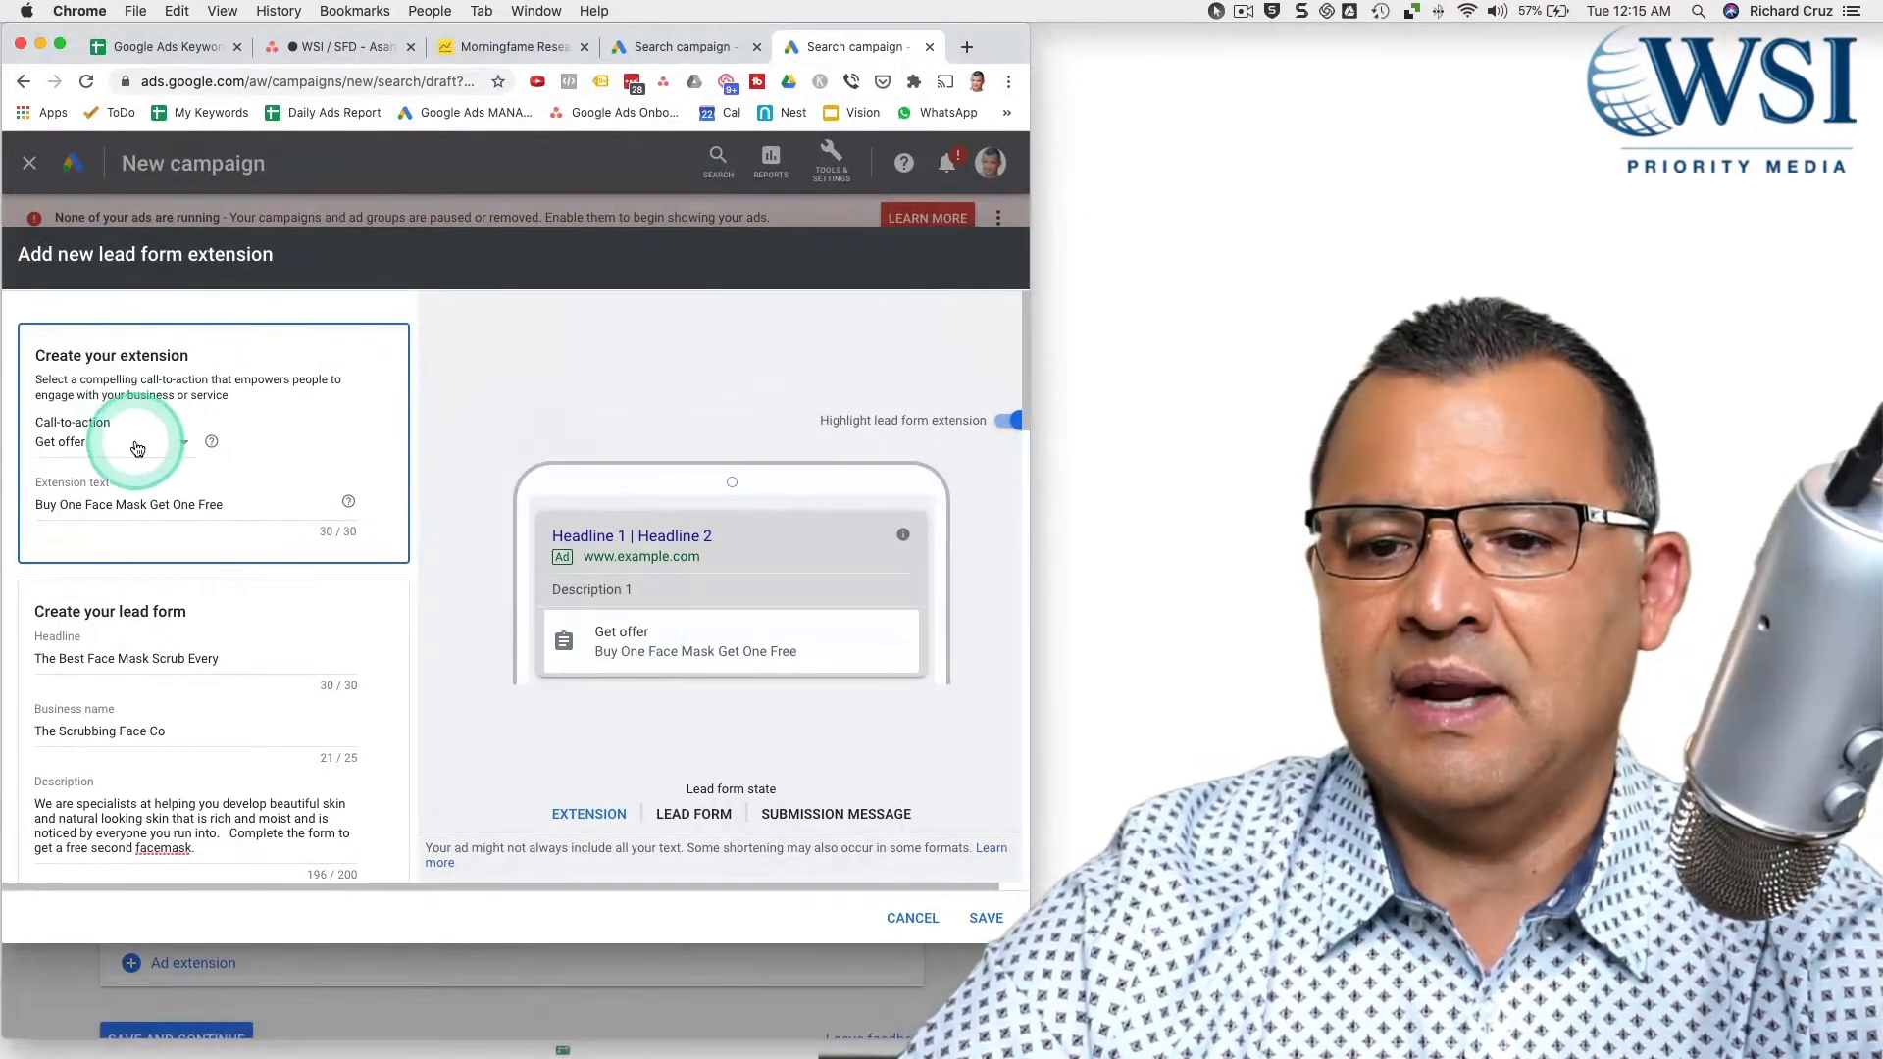
- Review the extension text, the lead form's headline, business name and description, and its contact, work and multiple-choice question settings
{"action": "scroll", "coordinate": [241, 450], "scroll_direction": "down", "scroll_amount": 2}
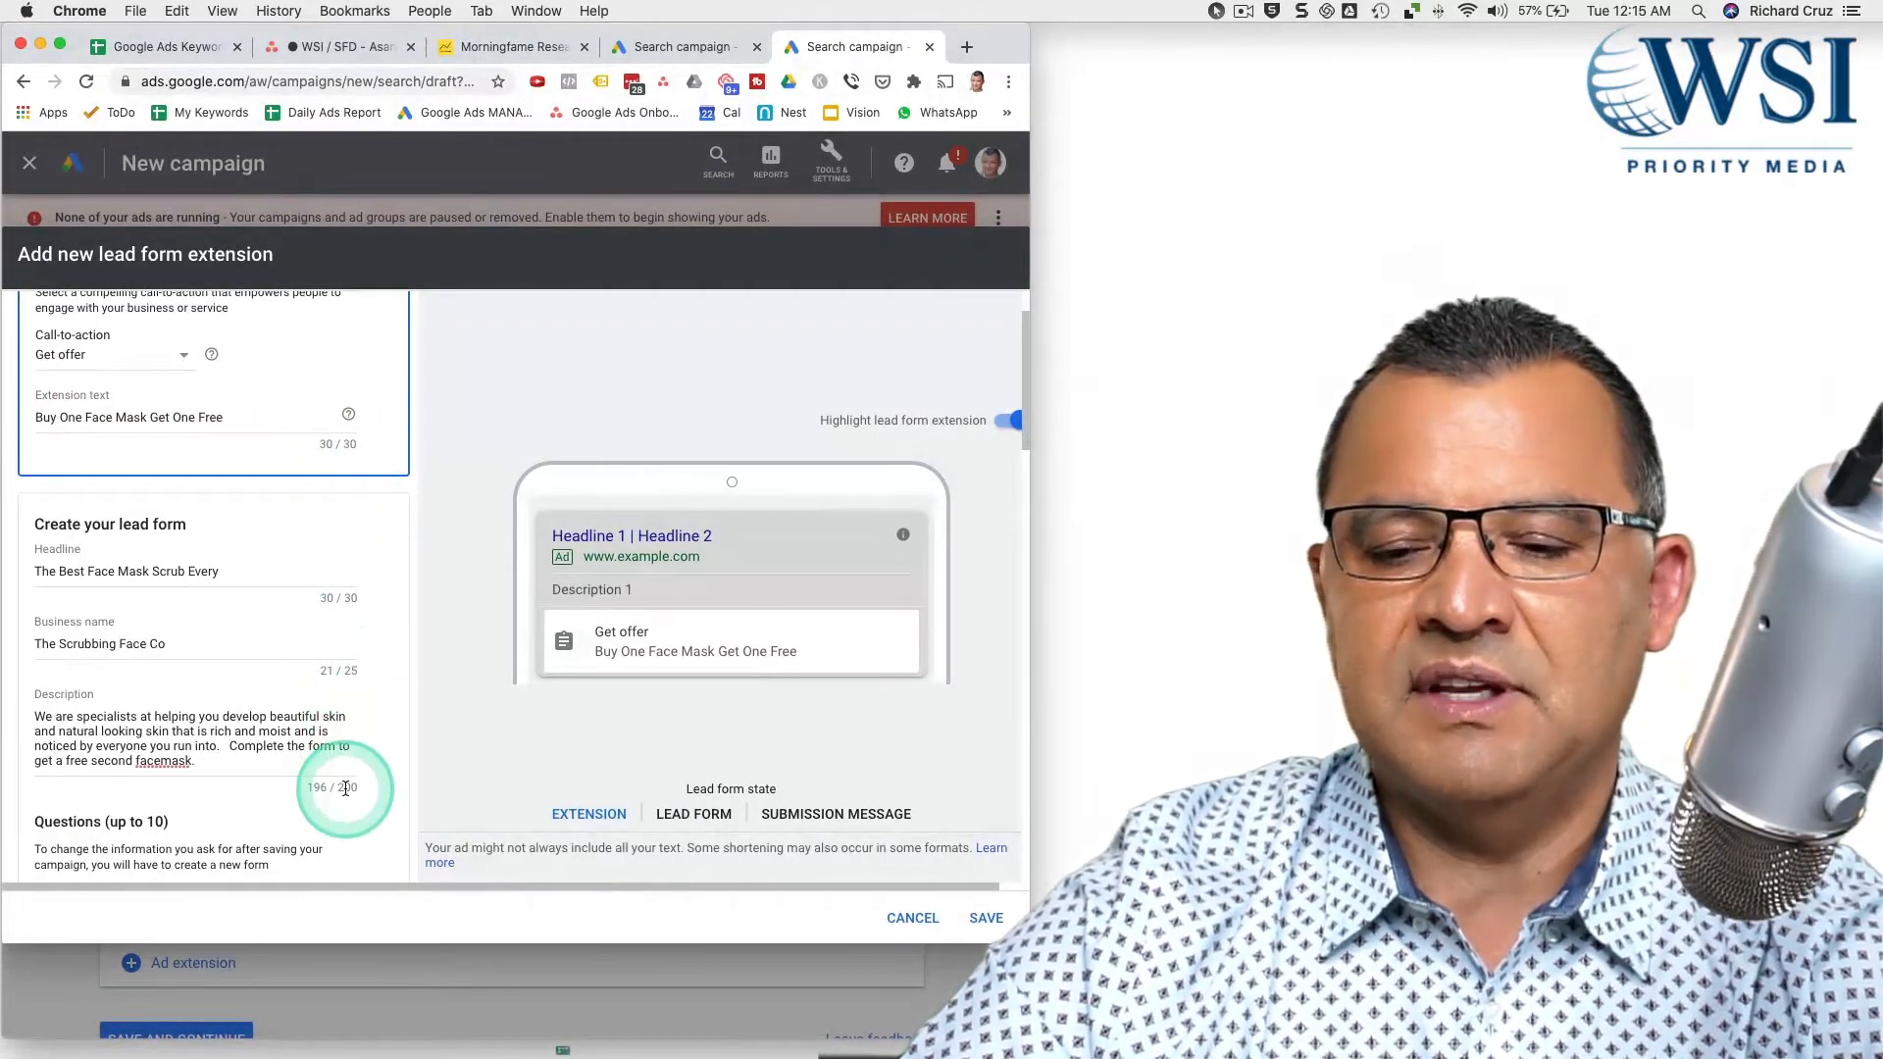
{"action": "scroll", "coordinate": [362, 491], "scroll_direction": "up", "scroll_amount": 2}
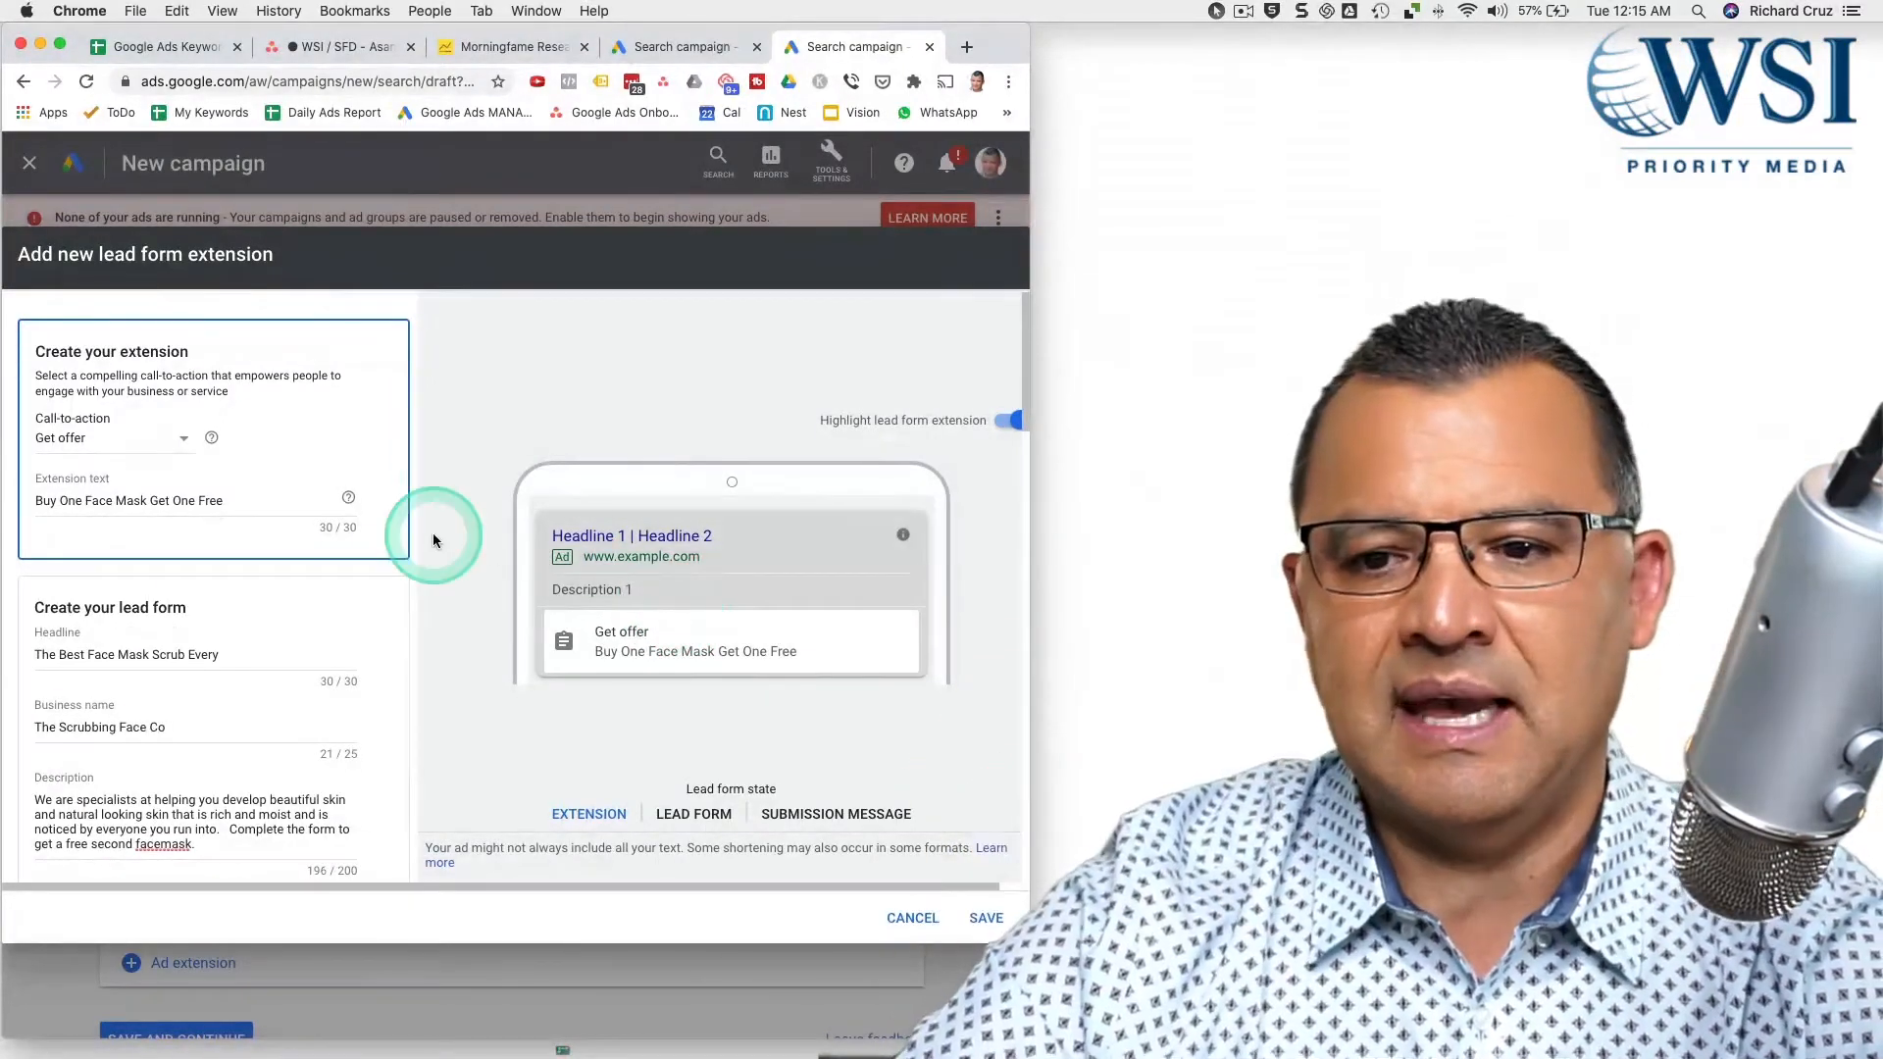
{"action": "scroll", "coordinate": [270, 514], "scroll_direction": "down", "scroll_amount": 1}
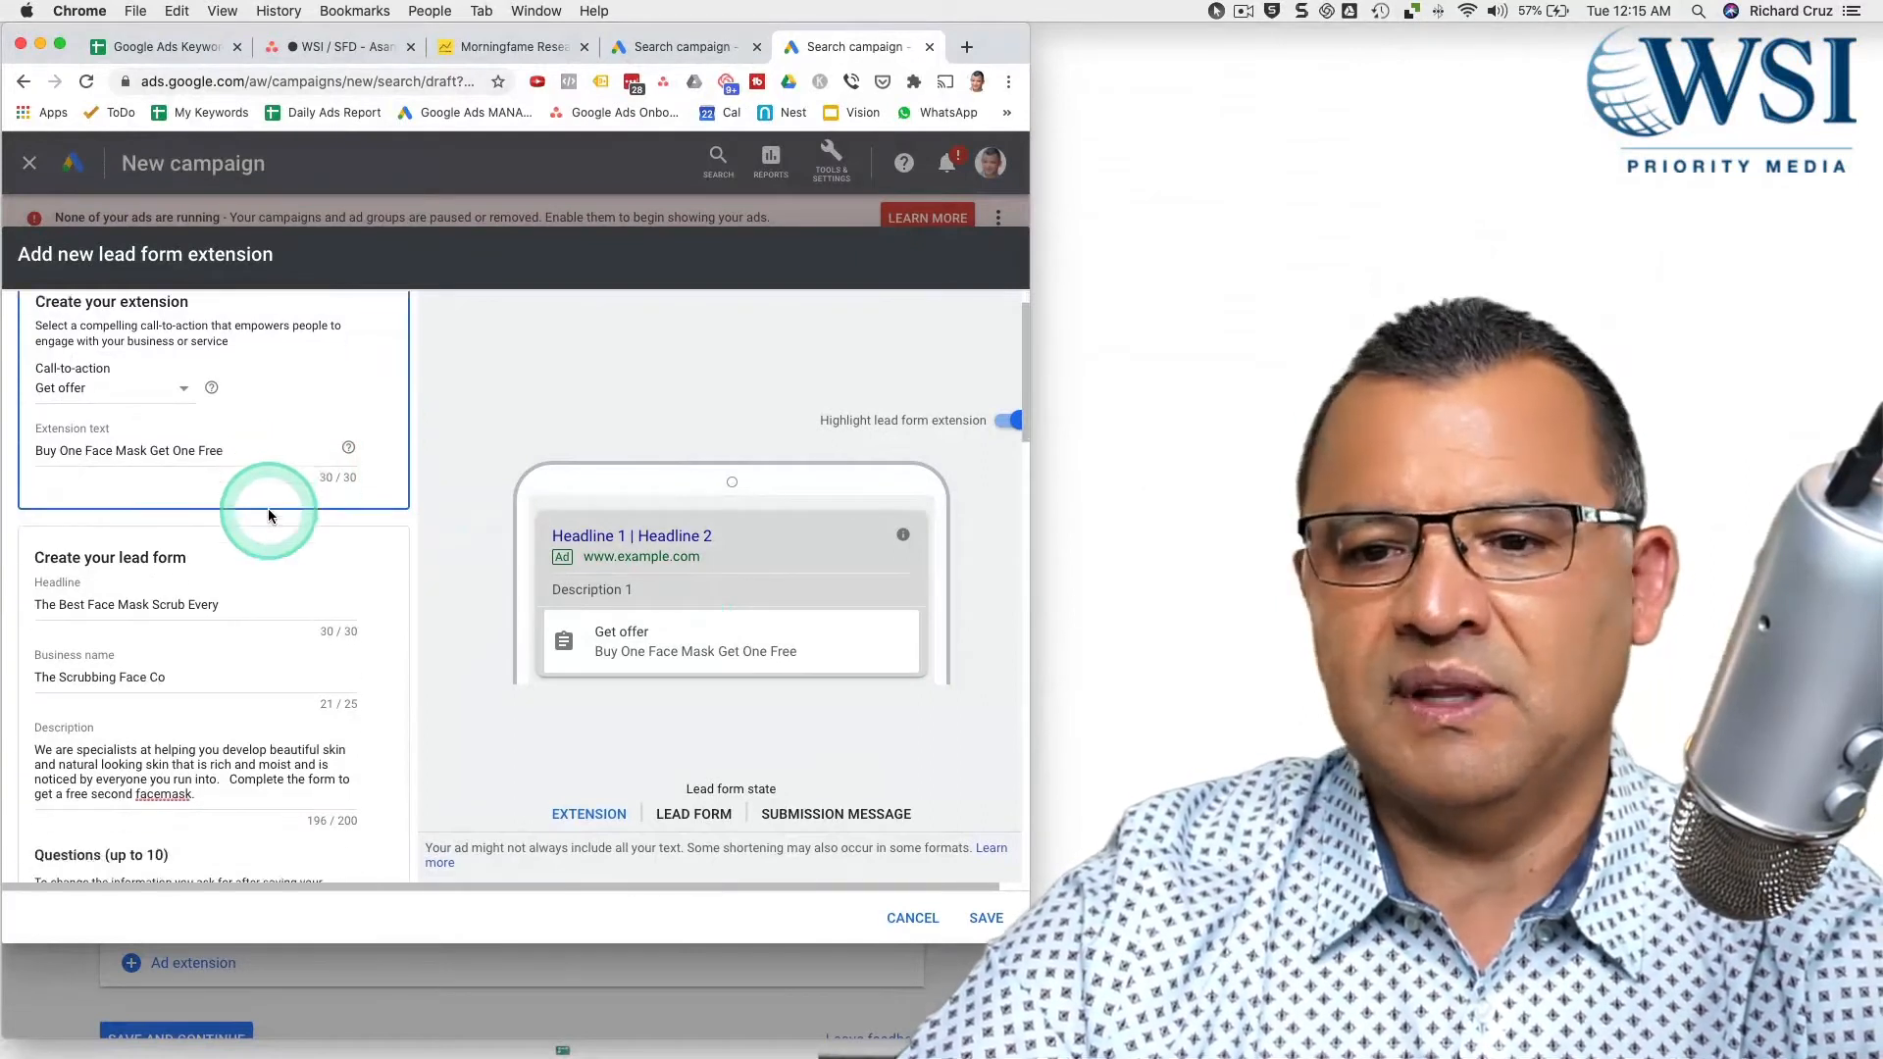
{"action": "scroll", "coordinate": [269, 514], "scroll_direction": "down", "scroll_amount": 1}
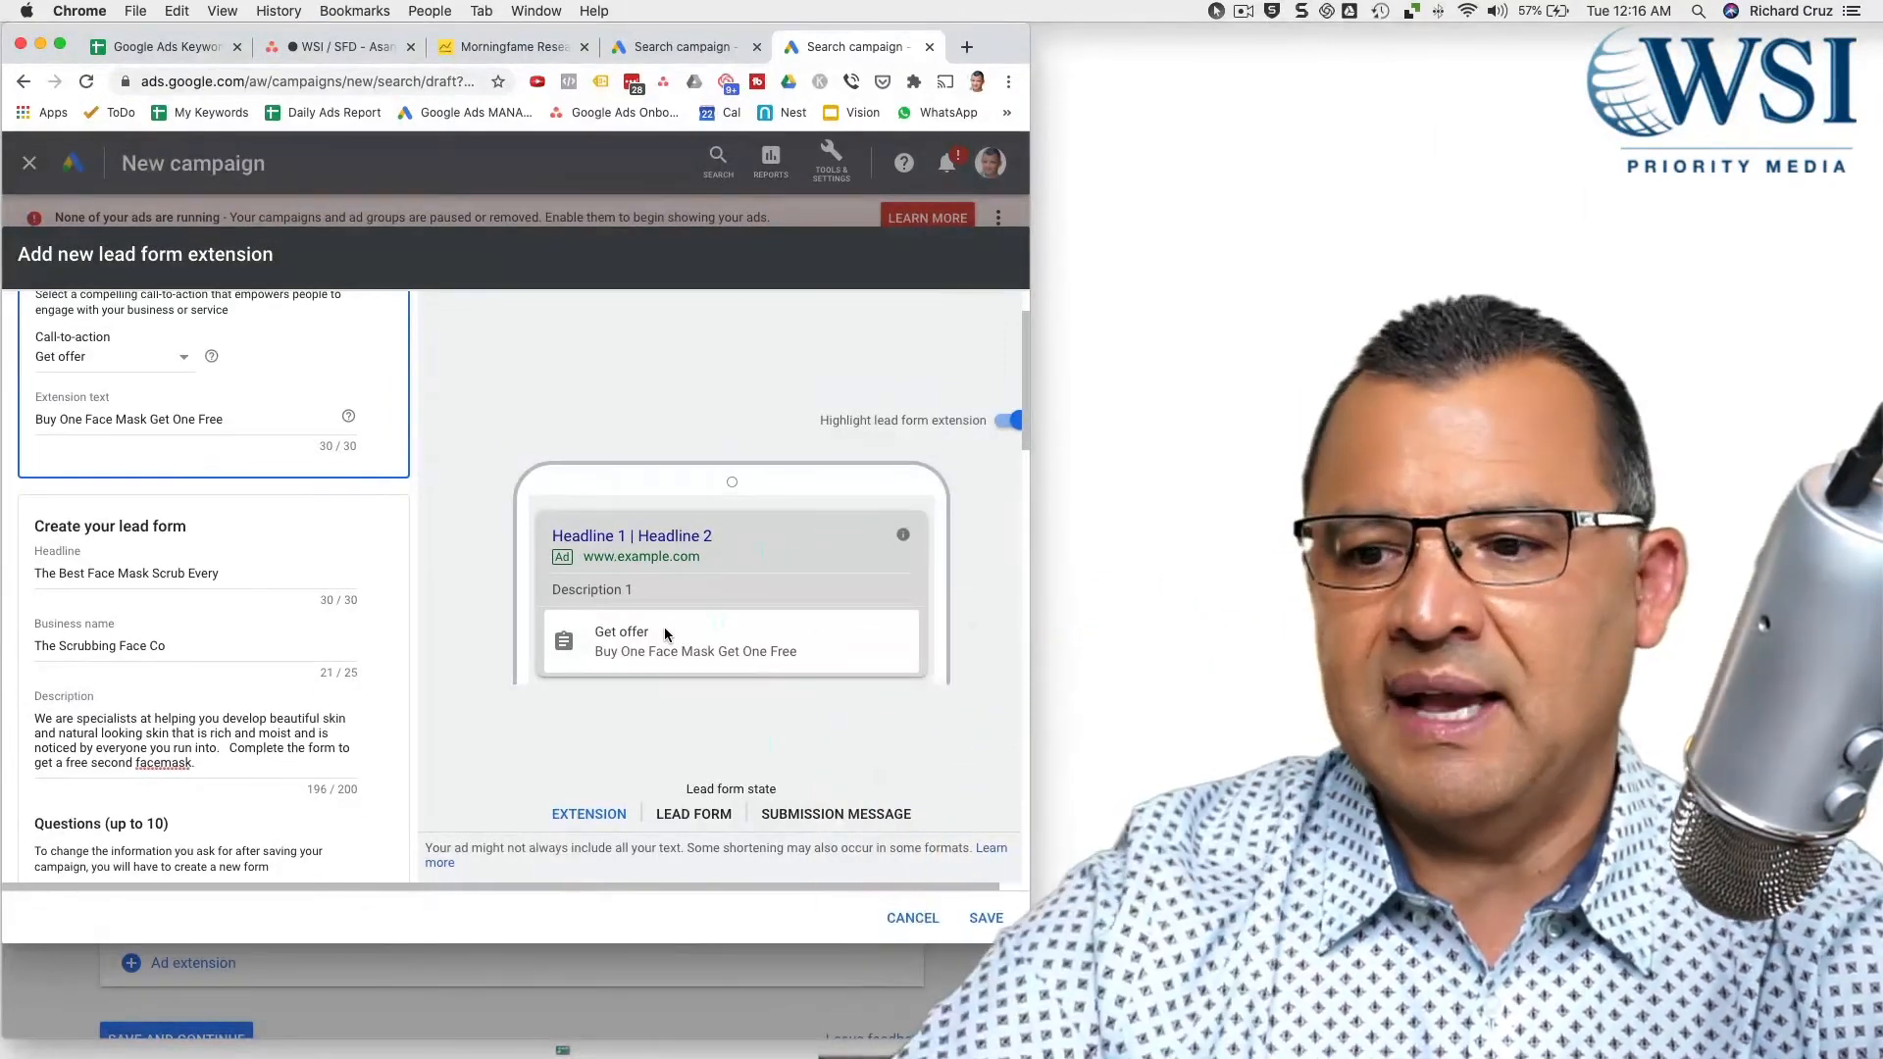
{"action": "left_click", "coordinate": [722, 659]}
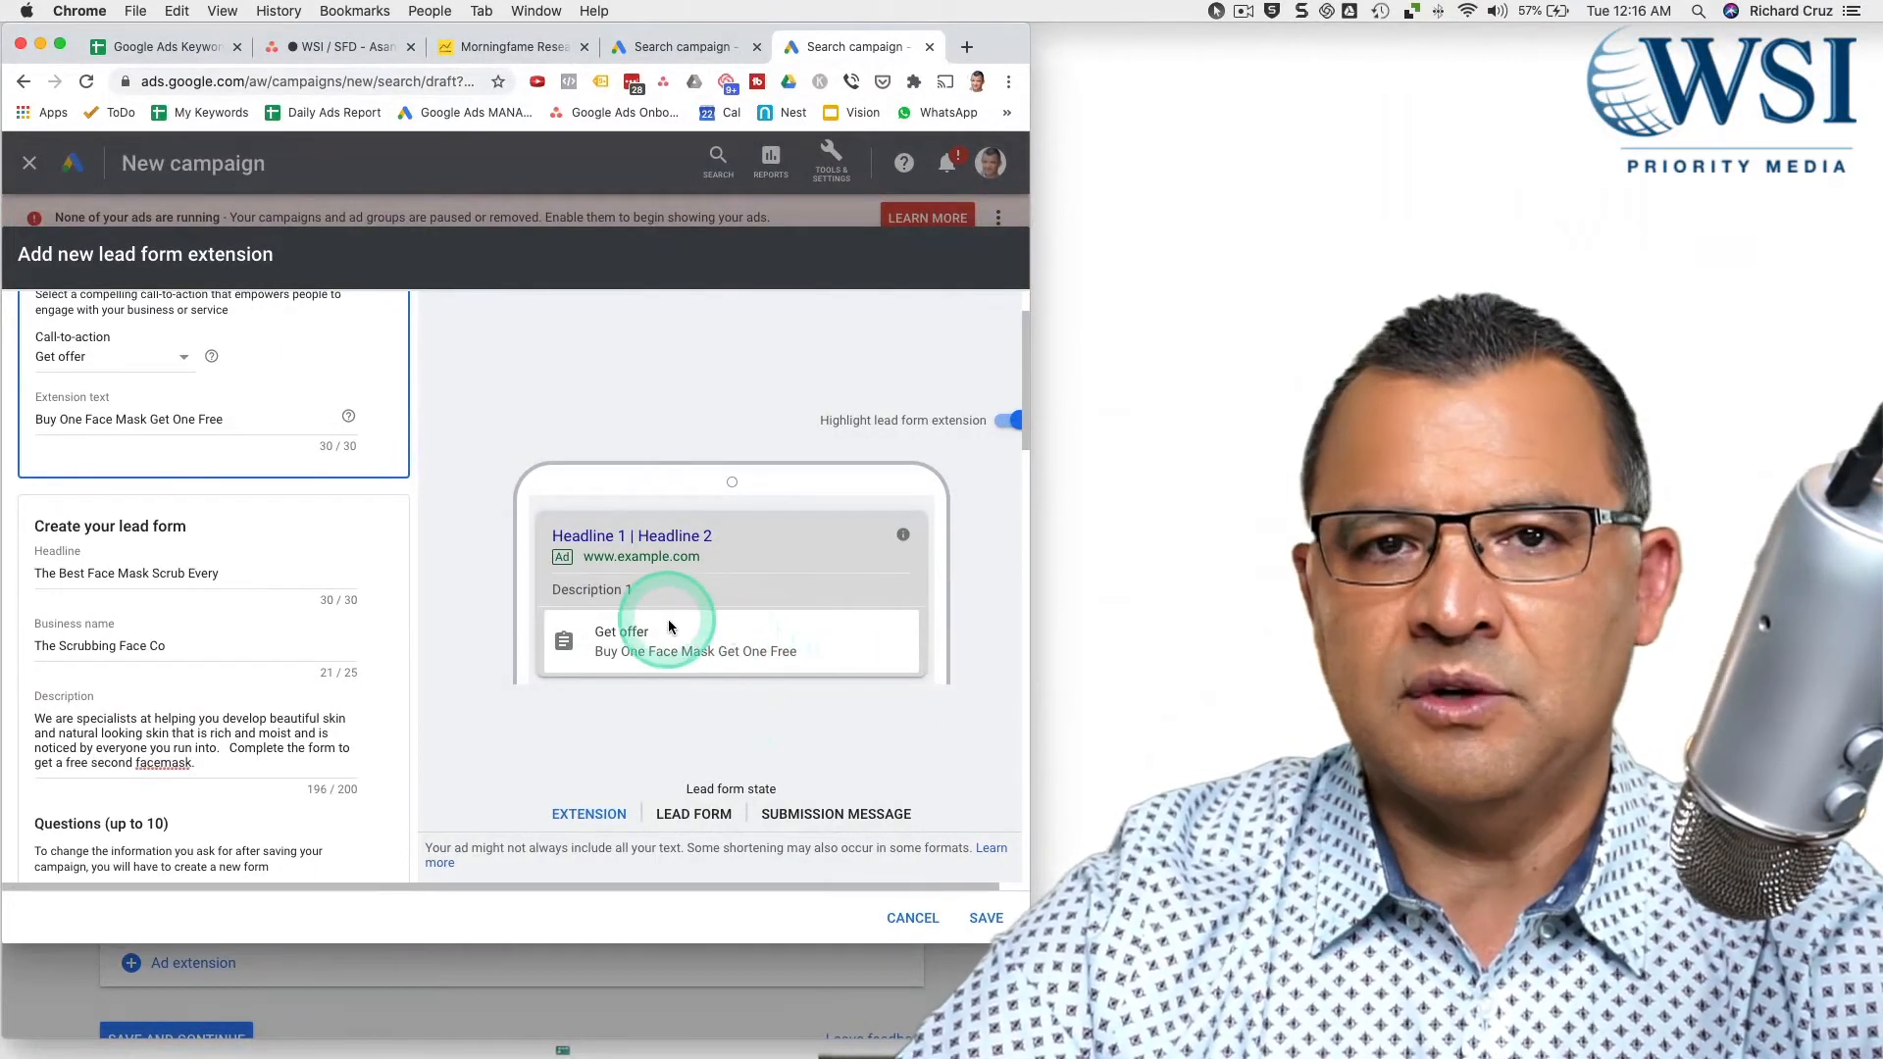
{"action": "scroll", "coordinate": [202, 463], "scroll_direction": "down", "scroll_amount": 3}
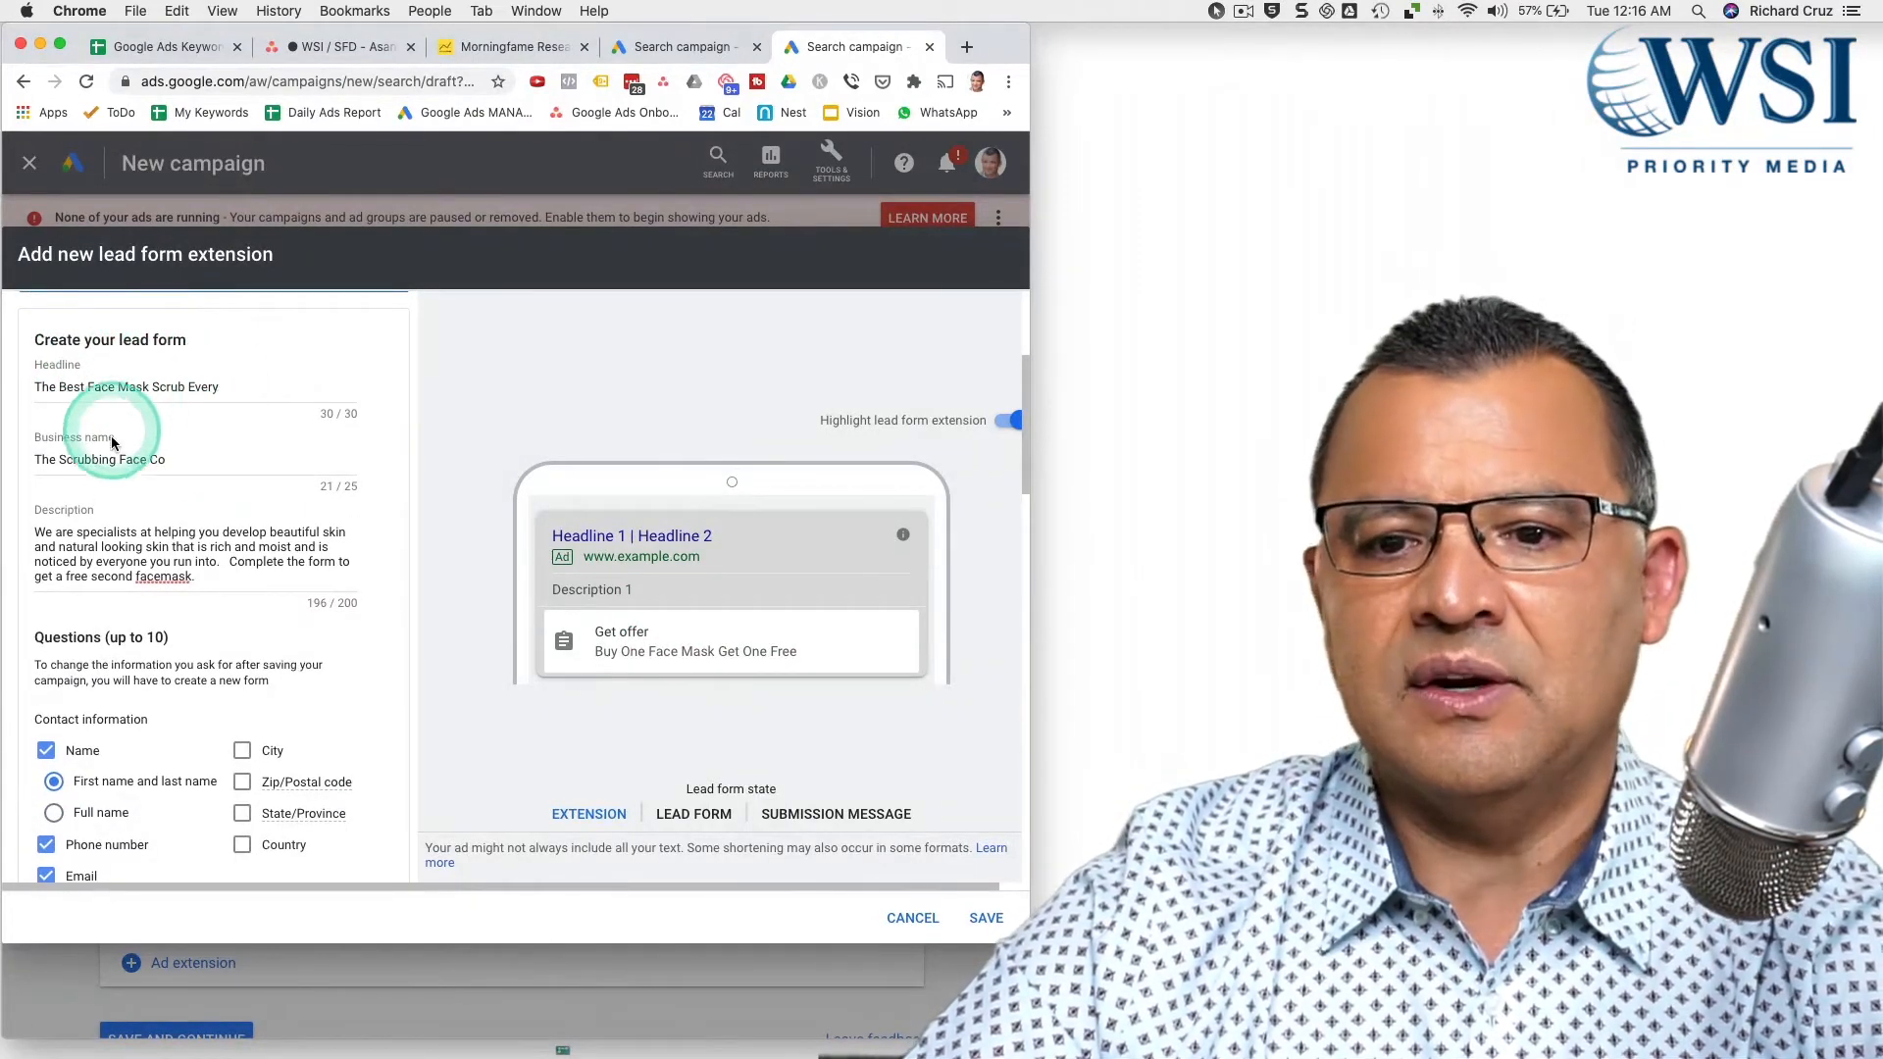
{"action": "scroll", "coordinate": [113, 443], "scroll_direction": "down", "scroll_amount": 2}
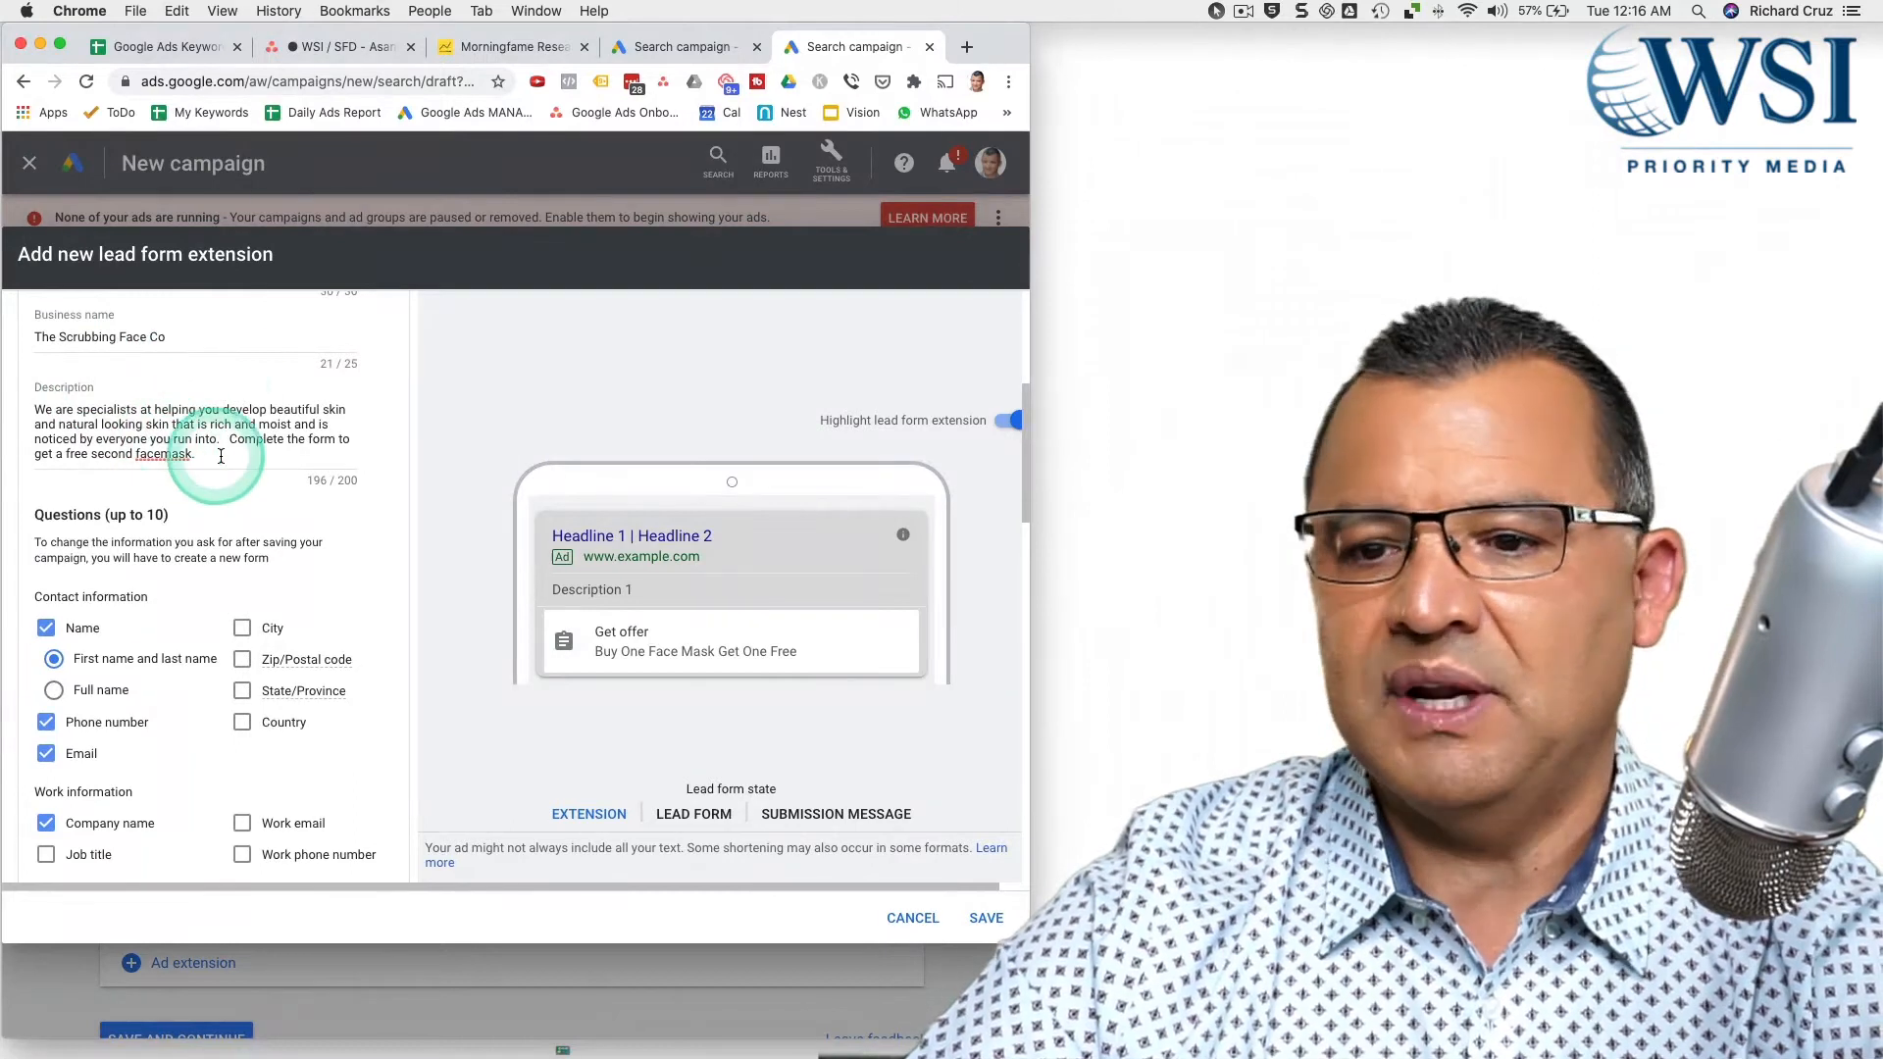
{"action": "scroll", "coordinate": [222, 453], "scroll_direction": "down", "scroll_amount": 4}
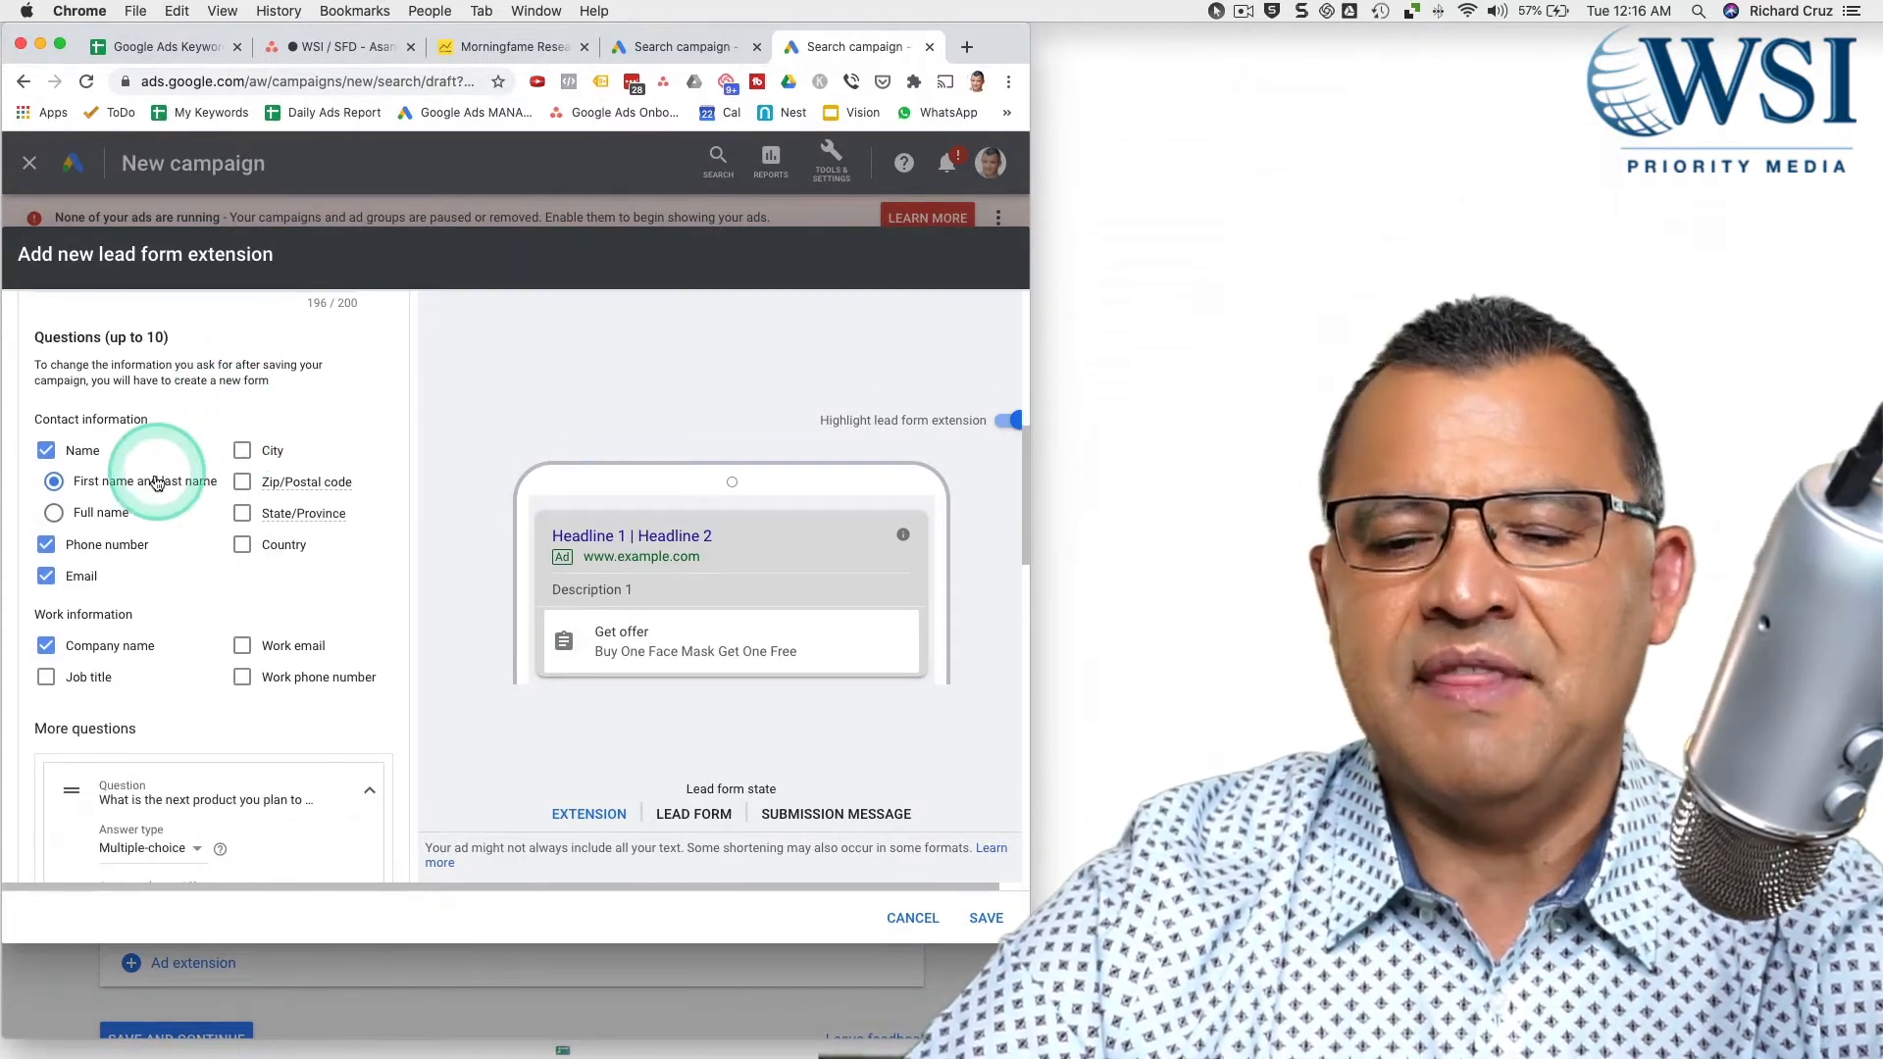
{"action": "scroll", "coordinate": [147, 500], "scroll_direction": "down", "scroll_amount": 5}
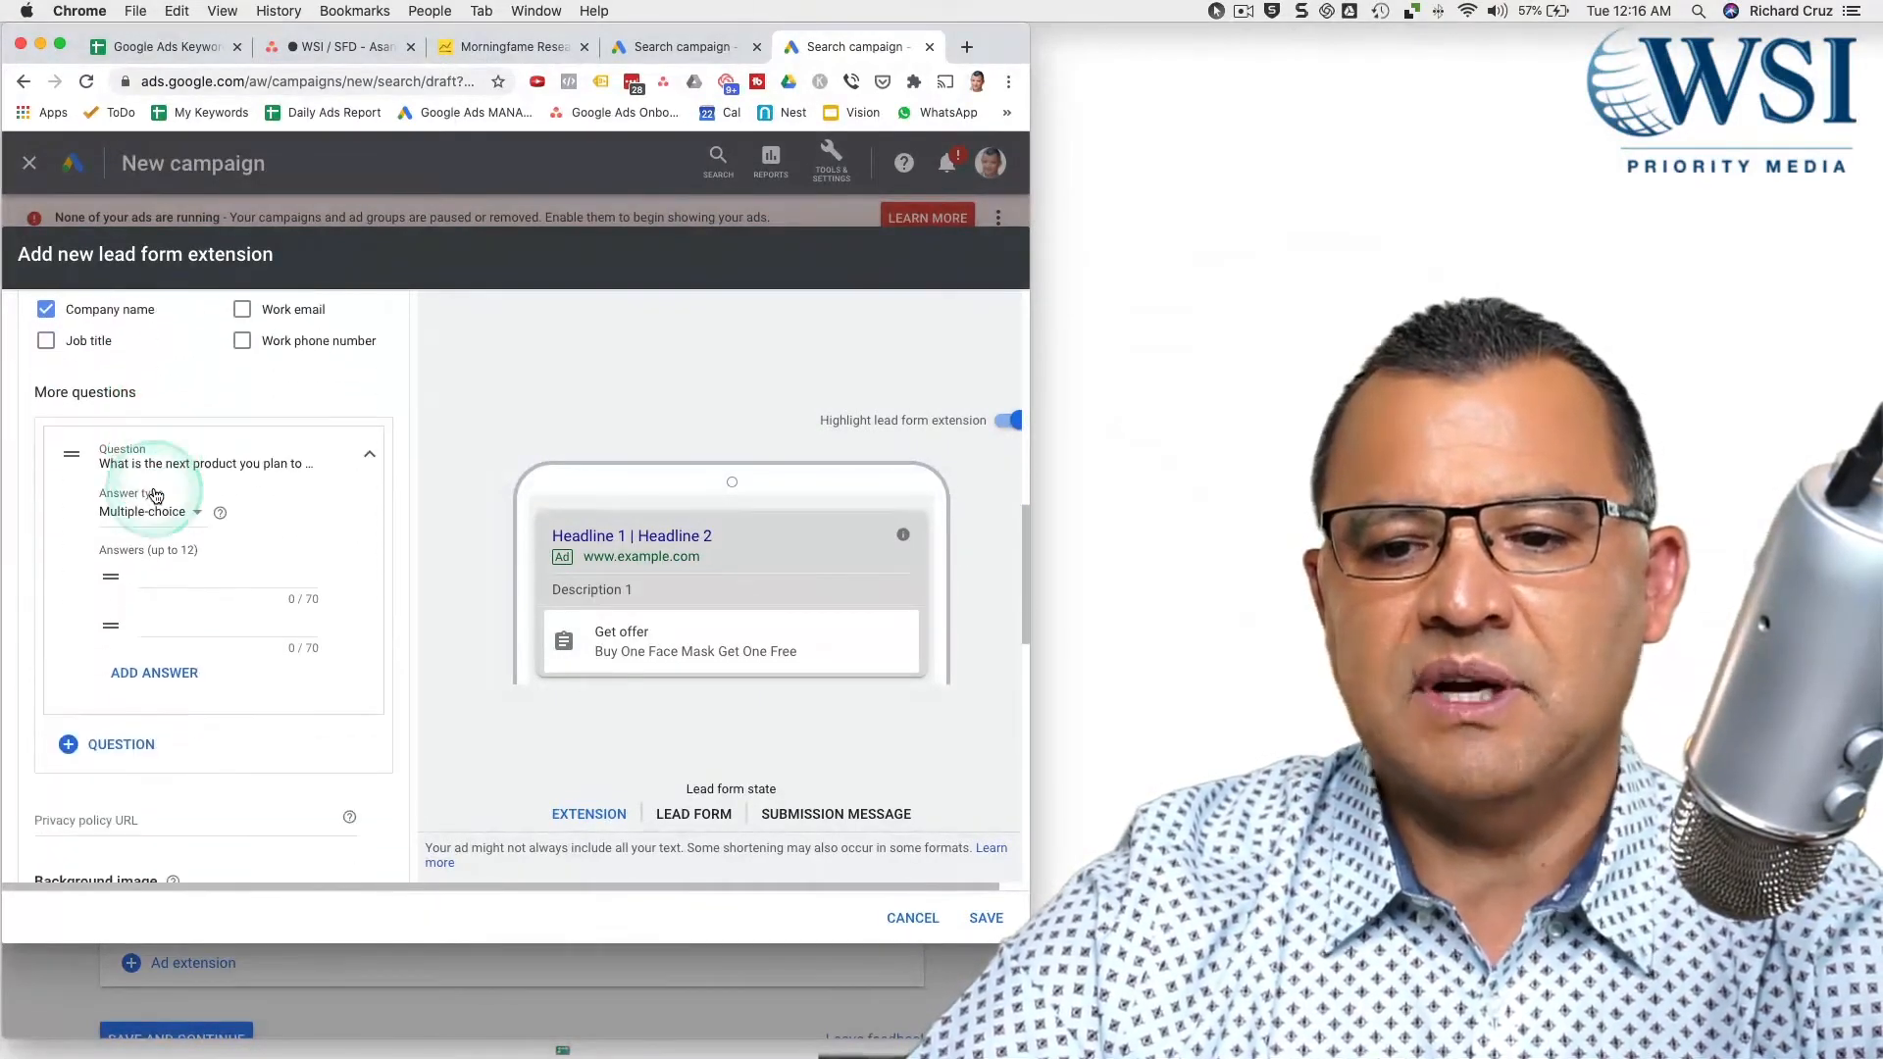
{"action": "scroll", "coordinate": [153, 487], "scroll_direction": "down", "scroll_amount": 1}
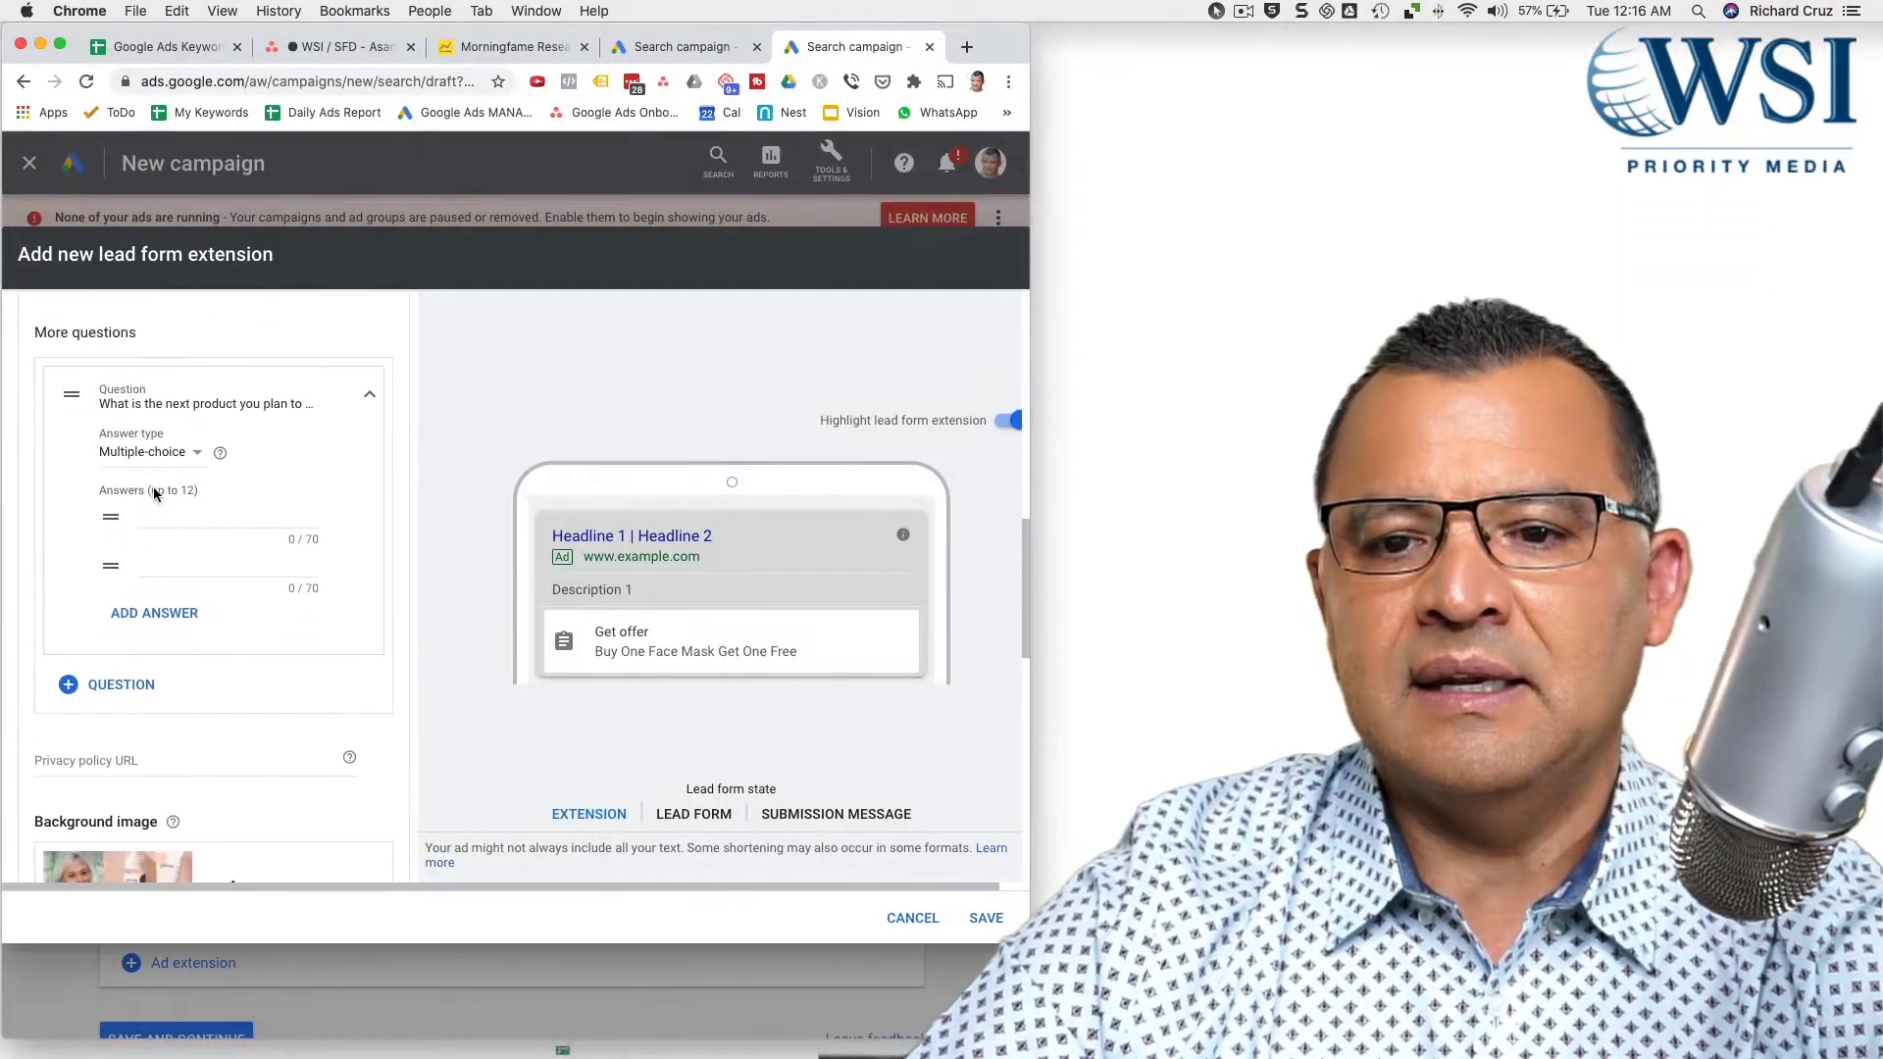
{"action": "left_click", "coordinate": [159, 553]}
{"action": "left_click", "coordinate": [168, 504]}
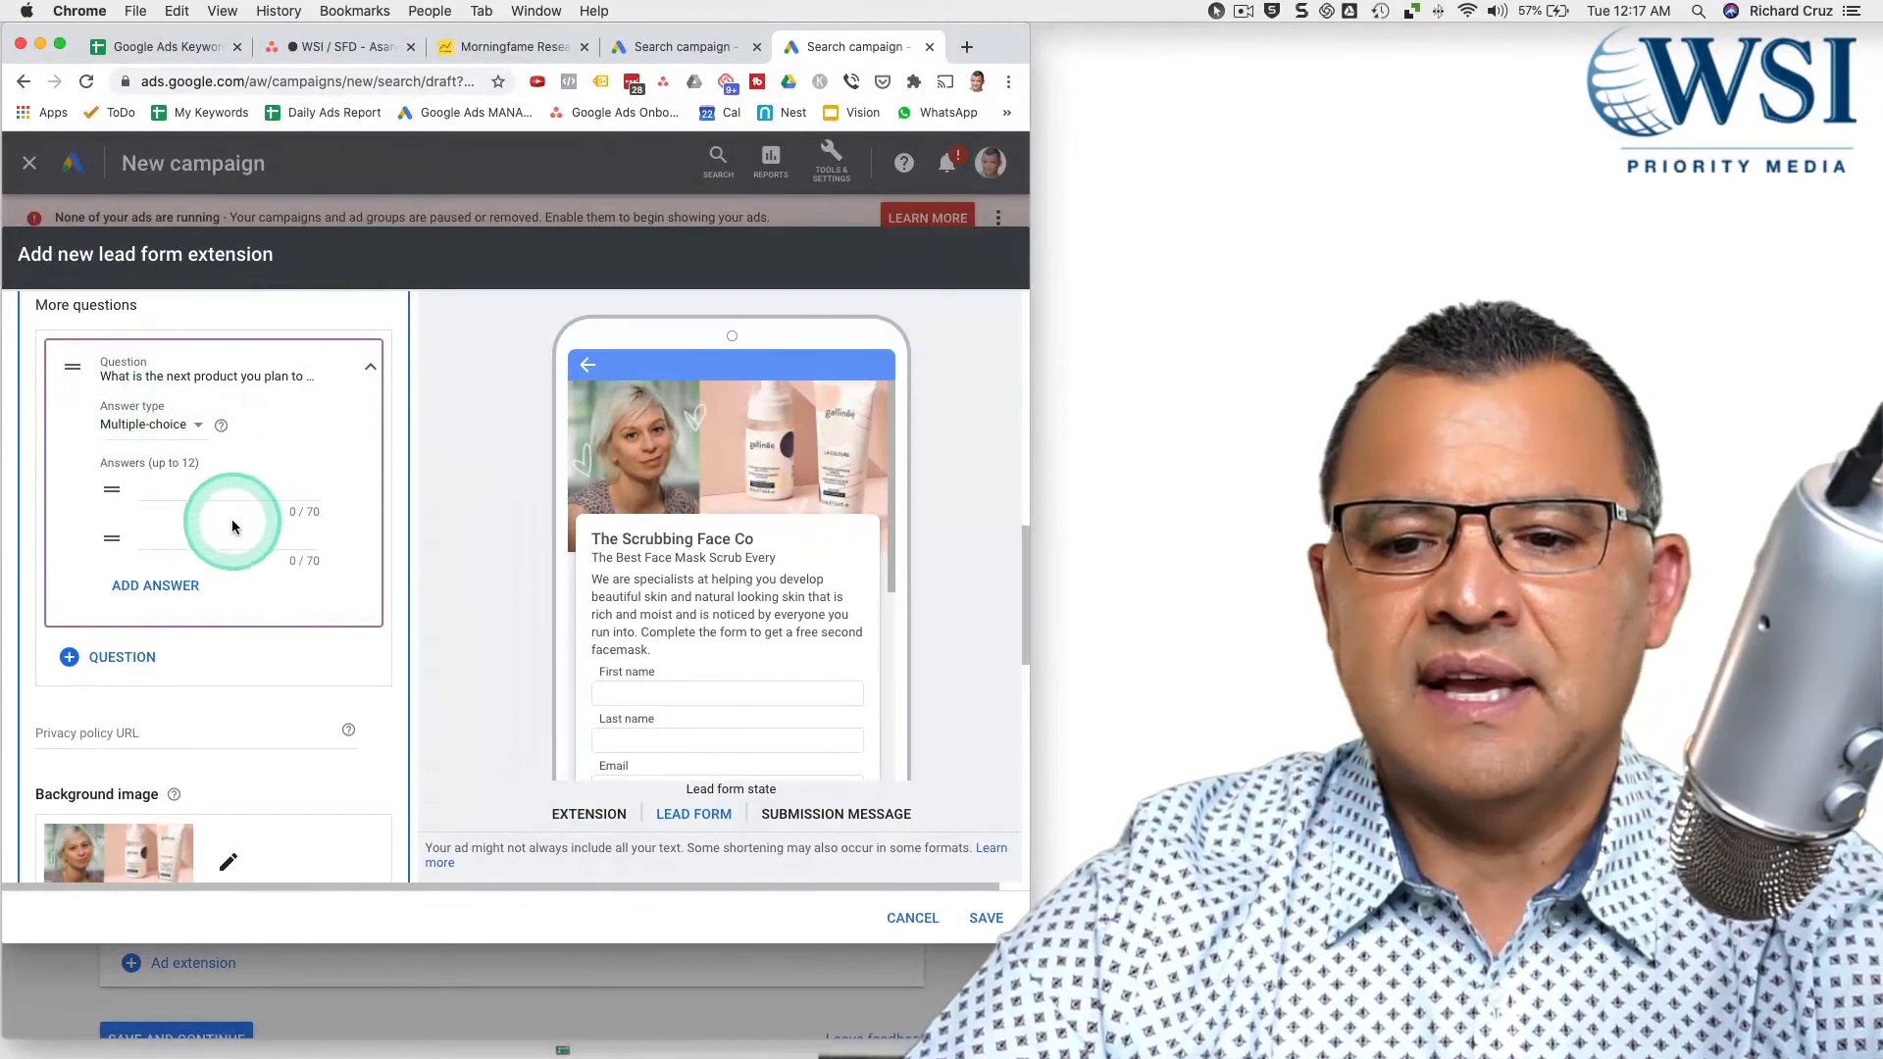
- Examine the privacy policy, background image and submission message settings, and read through the lead form preview from fields to submit button
{"action": "scroll", "coordinate": [232, 512], "scroll_direction": "down", "scroll_amount": 5}
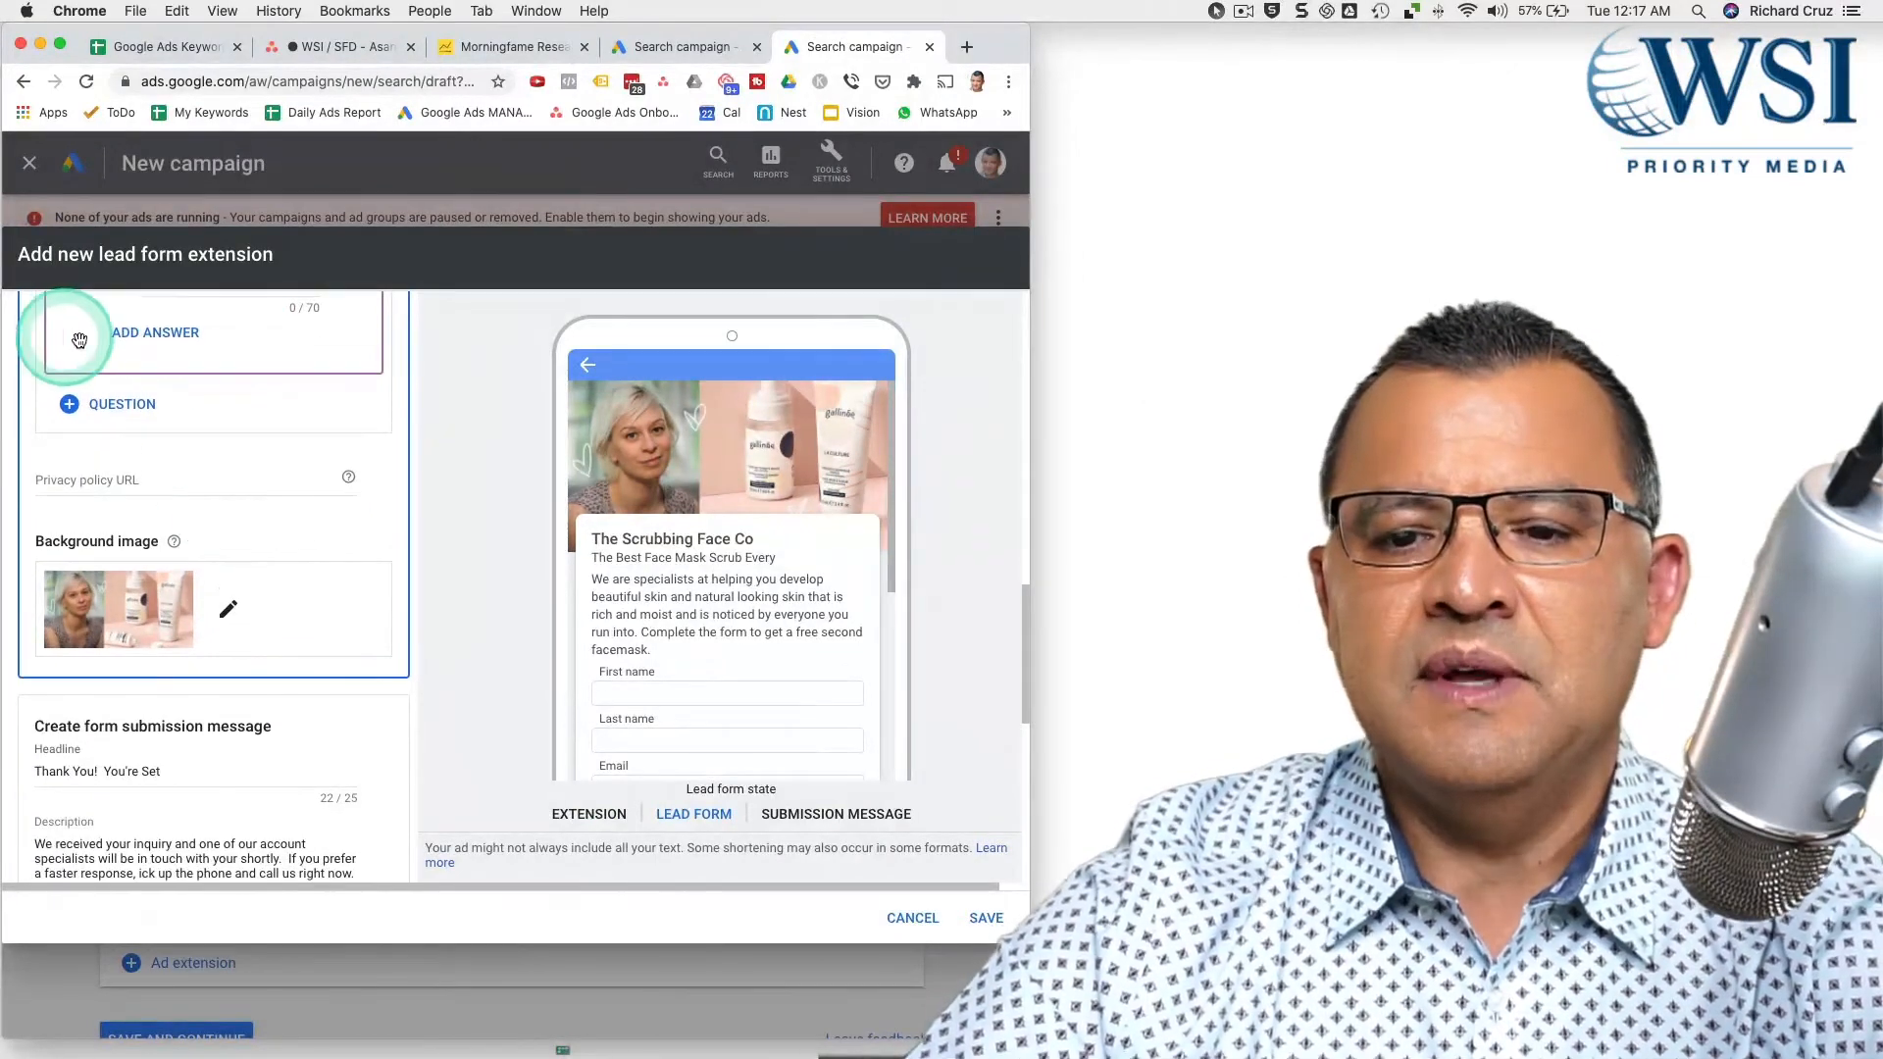
{"action": "scroll", "coordinate": [118, 447], "scroll_direction": "down", "scroll_amount": 1}
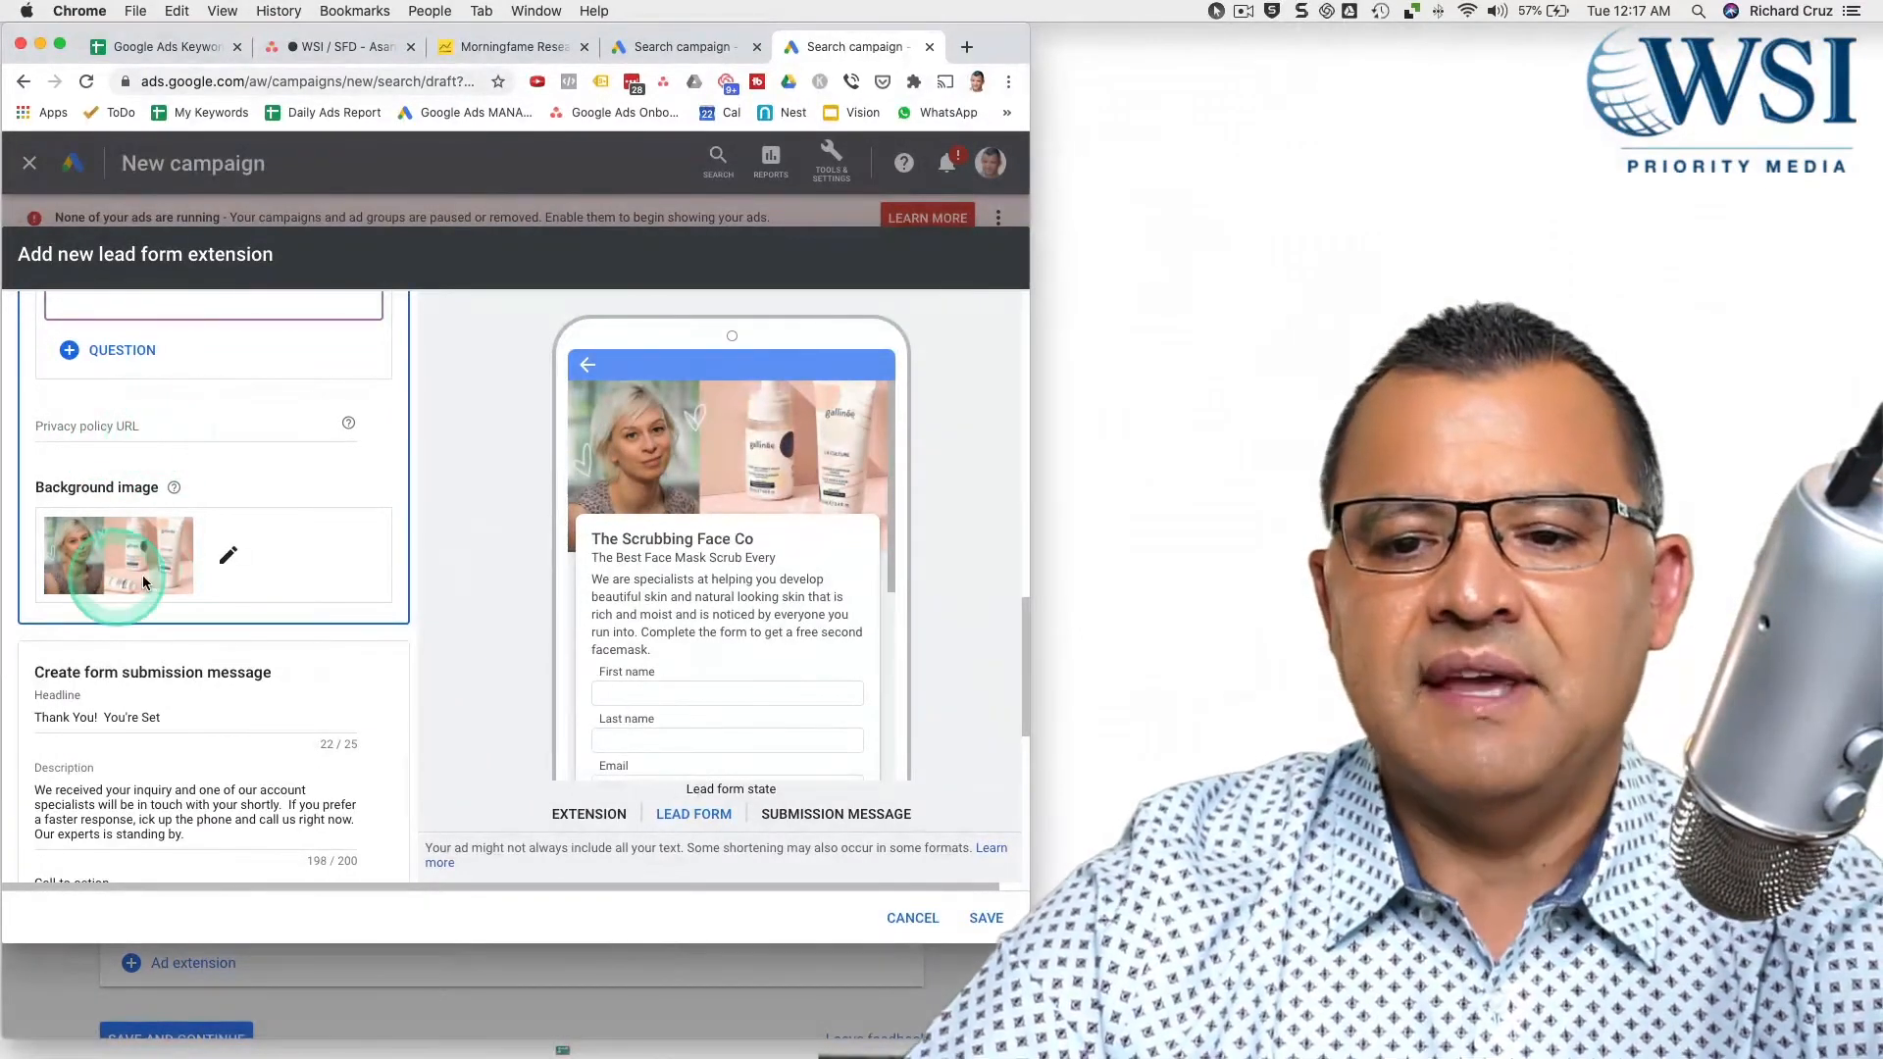
{"action": "scroll", "coordinate": [144, 572], "scroll_direction": "down", "scroll_amount": 3}
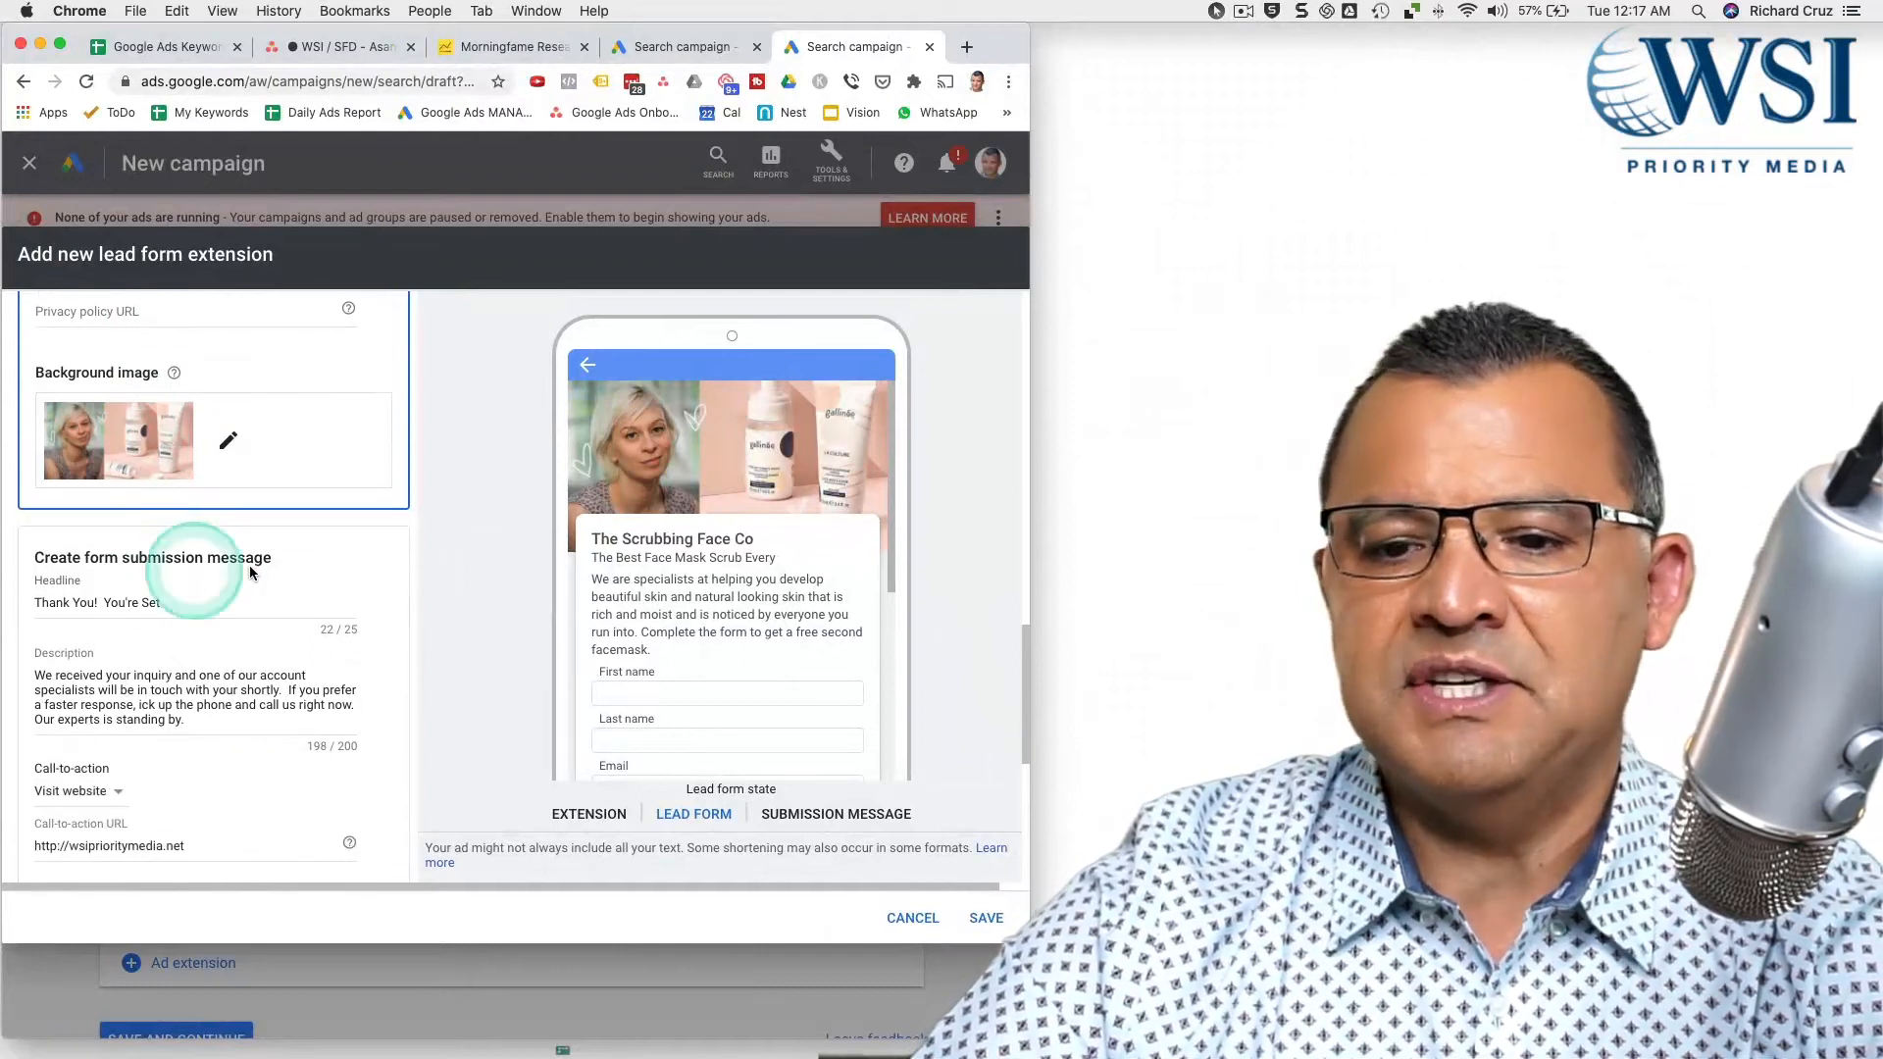
{"action": "scroll", "coordinate": [836, 482], "scroll_direction": "down", "scroll_amount": 3}
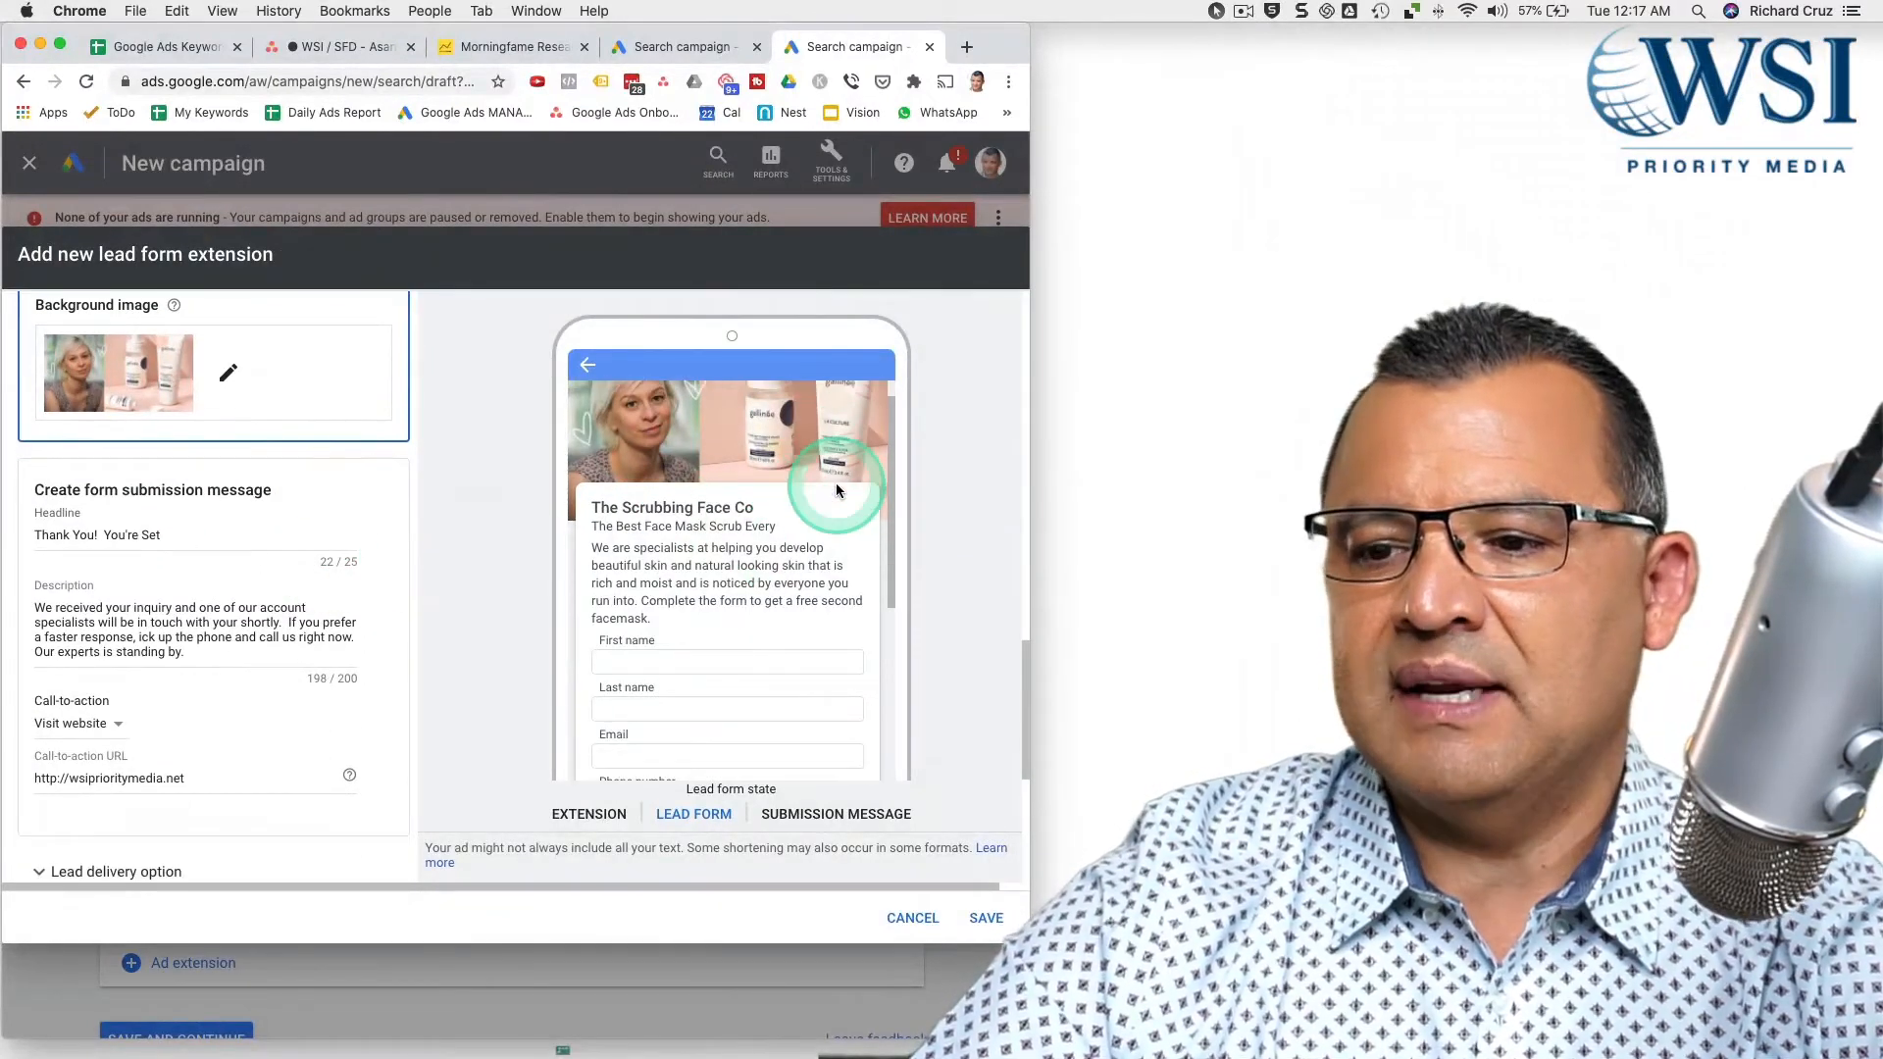
{"action": "scroll", "coordinate": [637, 550], "scroll_direction": "down", "scroll_amount": 5}
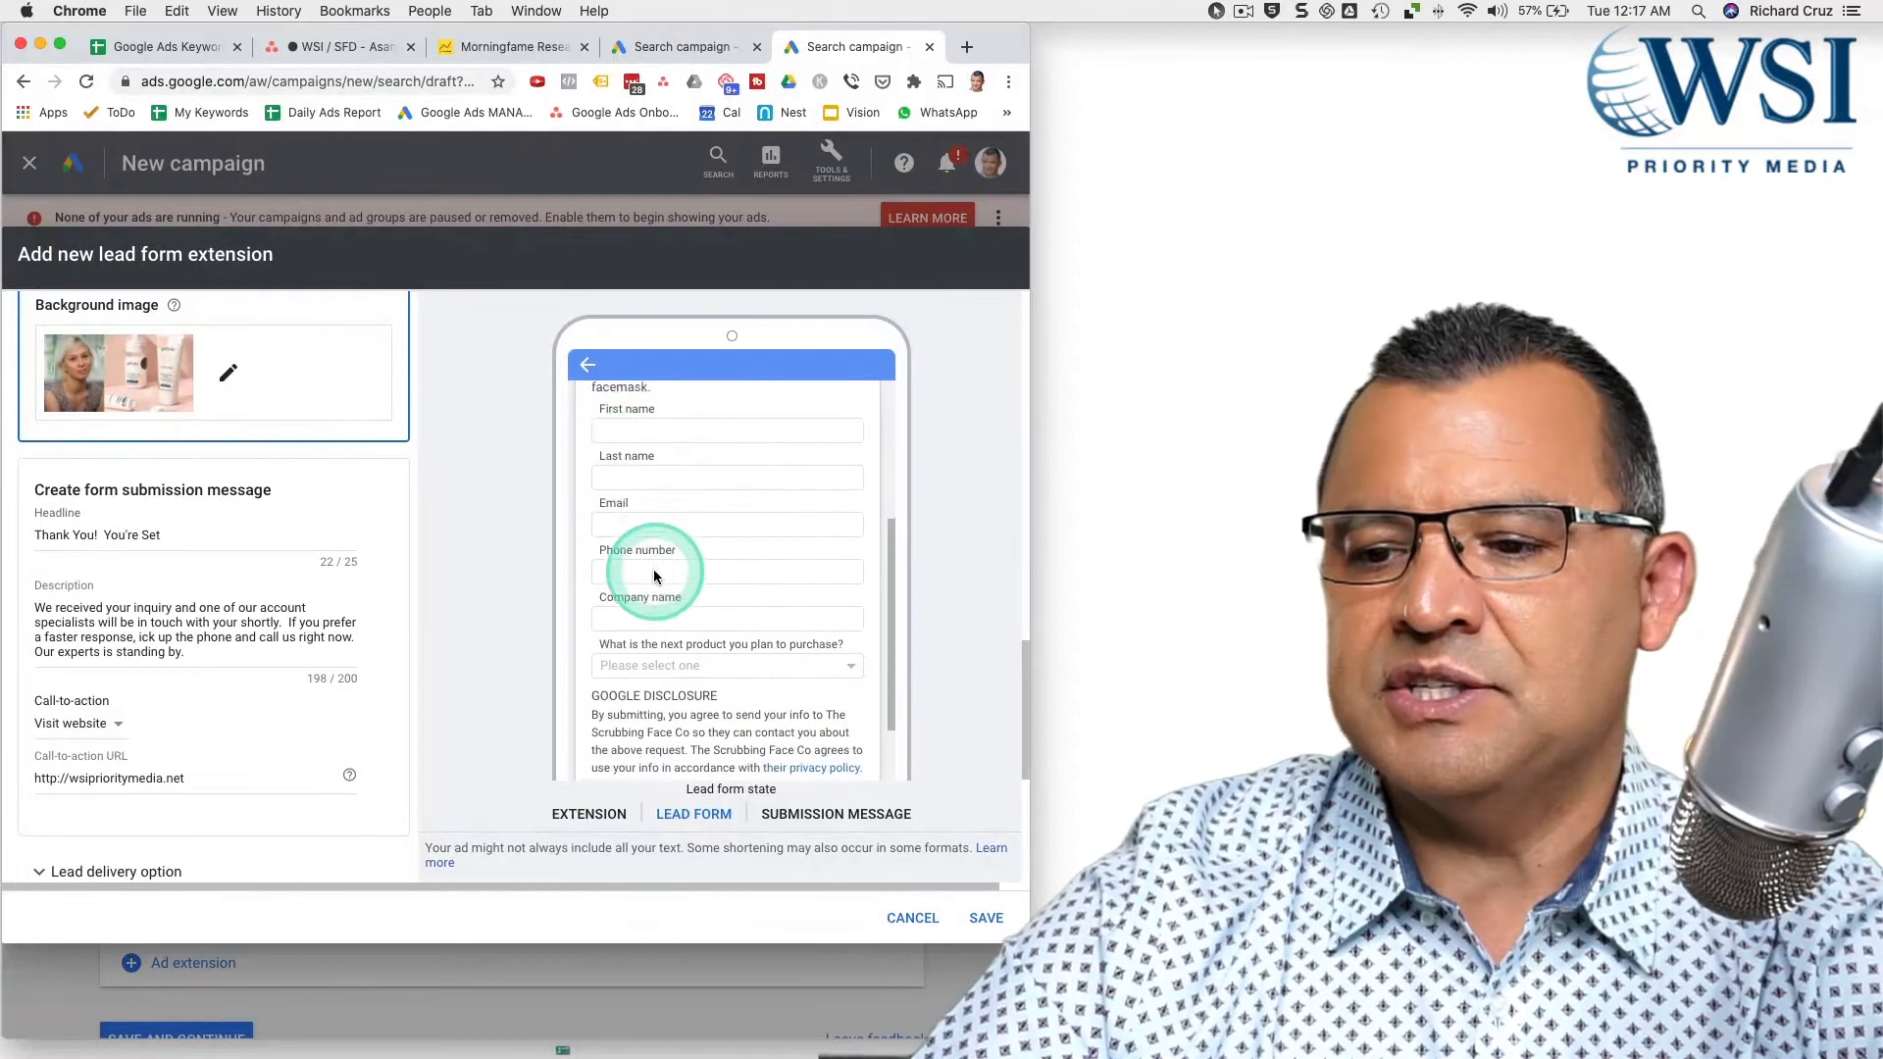
{"action": "scroll", "coordinate": [655, 574], "scroll_direction": "down", "scroll_amount": 1}
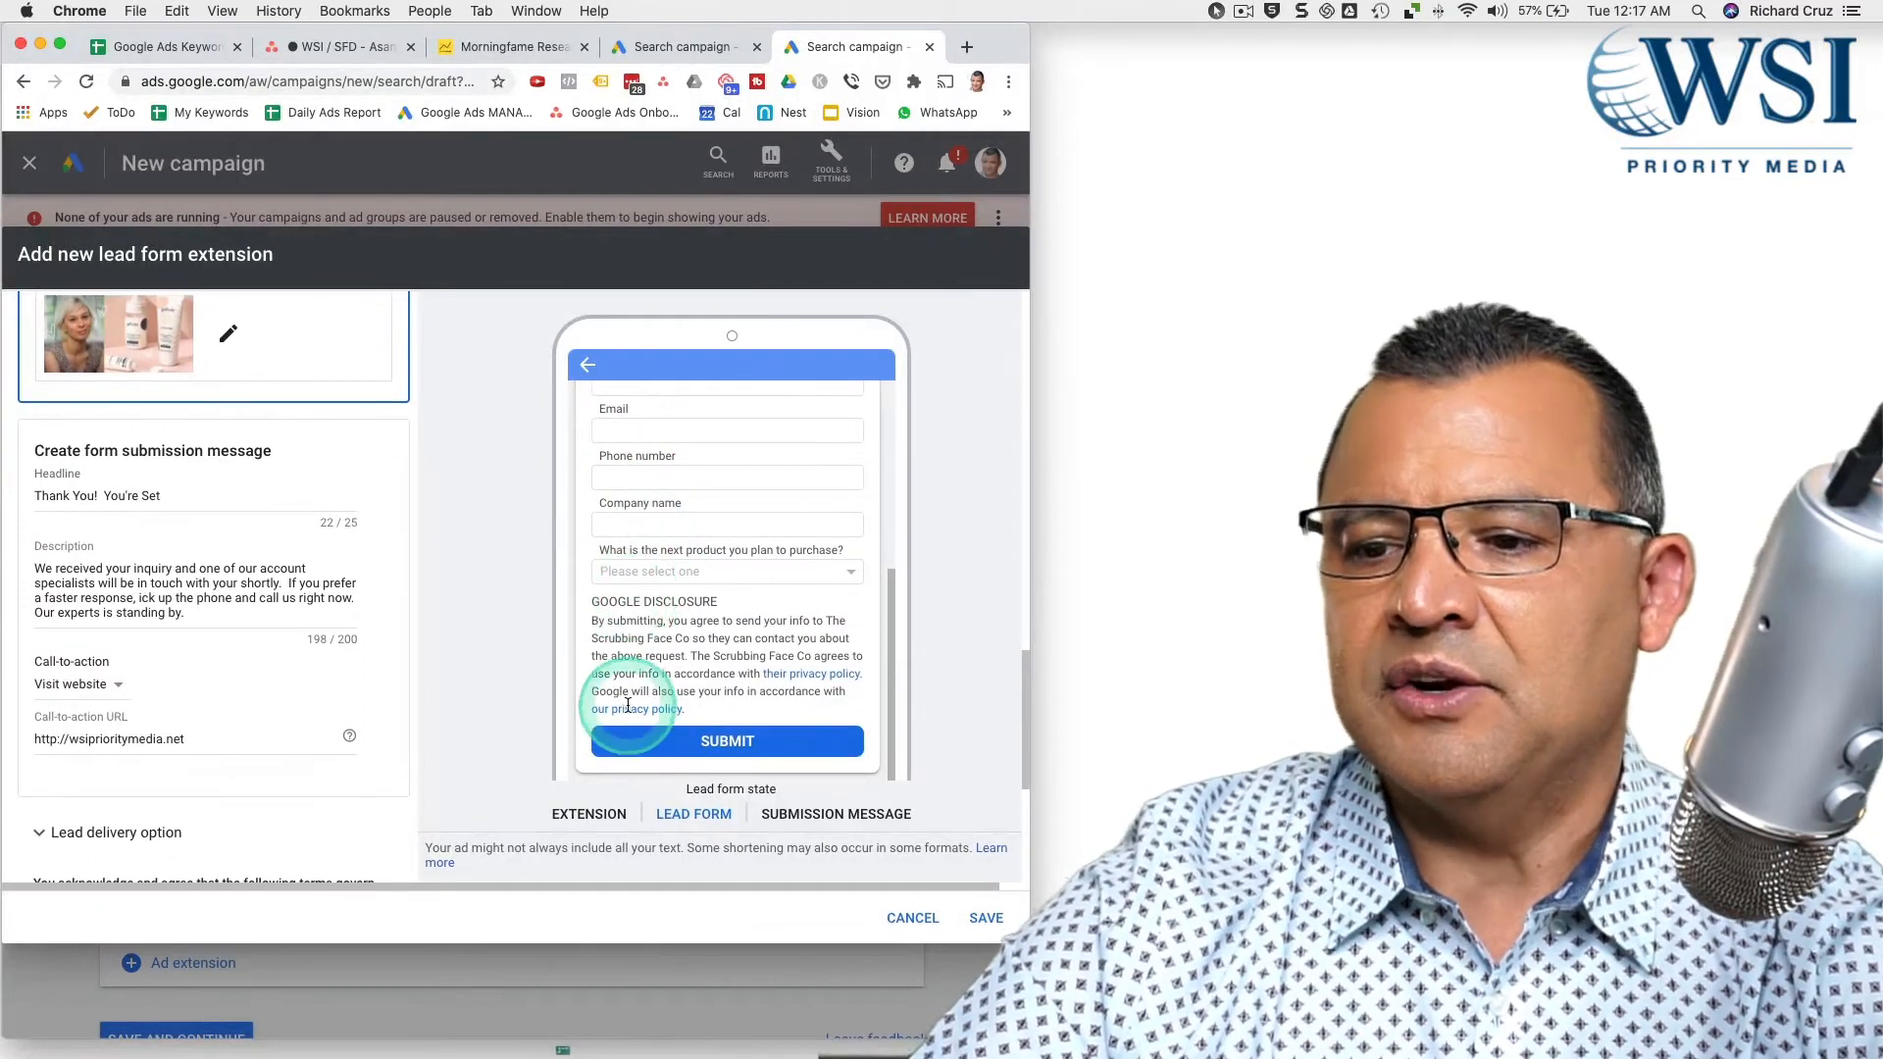
{"action": "scroll", "coordinate": [690, 526], "scroll_direction": "up", "scroll_amount": 3}
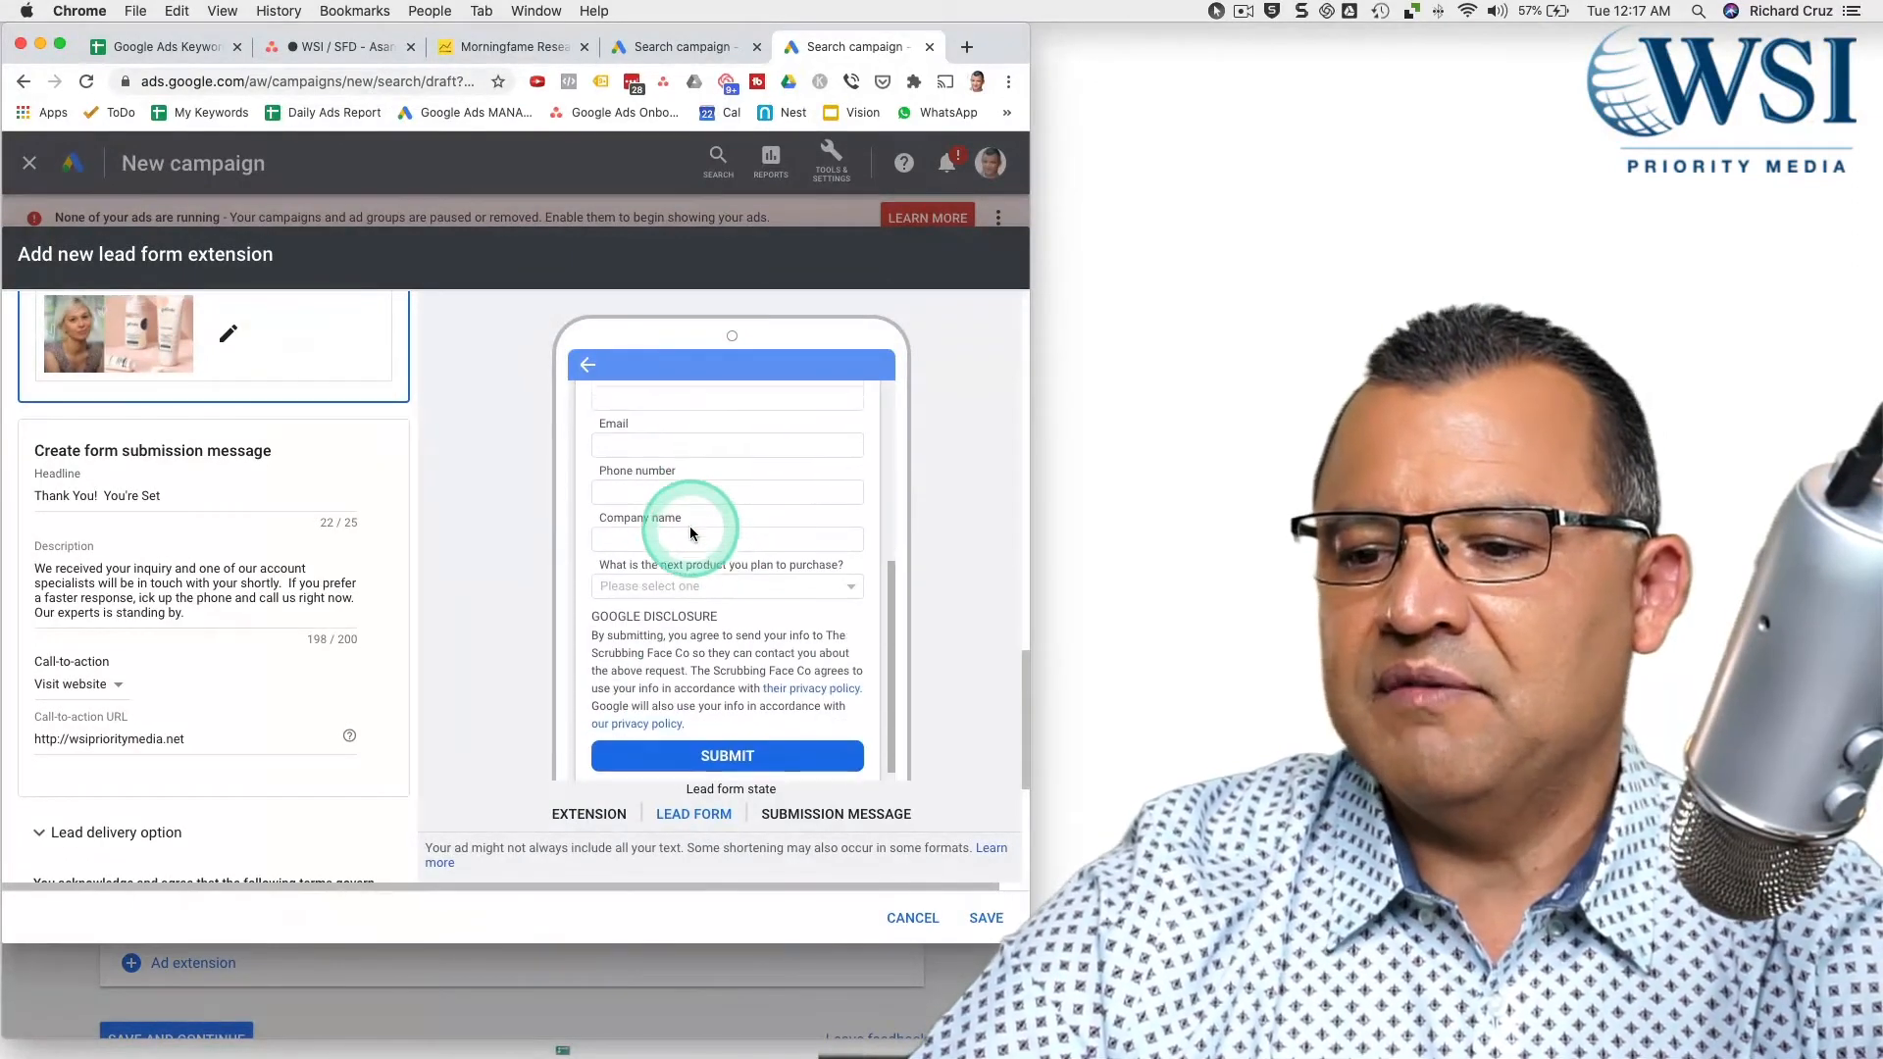
{"action": "scroll", "coordinate": [710, 503], "scroll_direction": "up", "scroll_amount": 1}
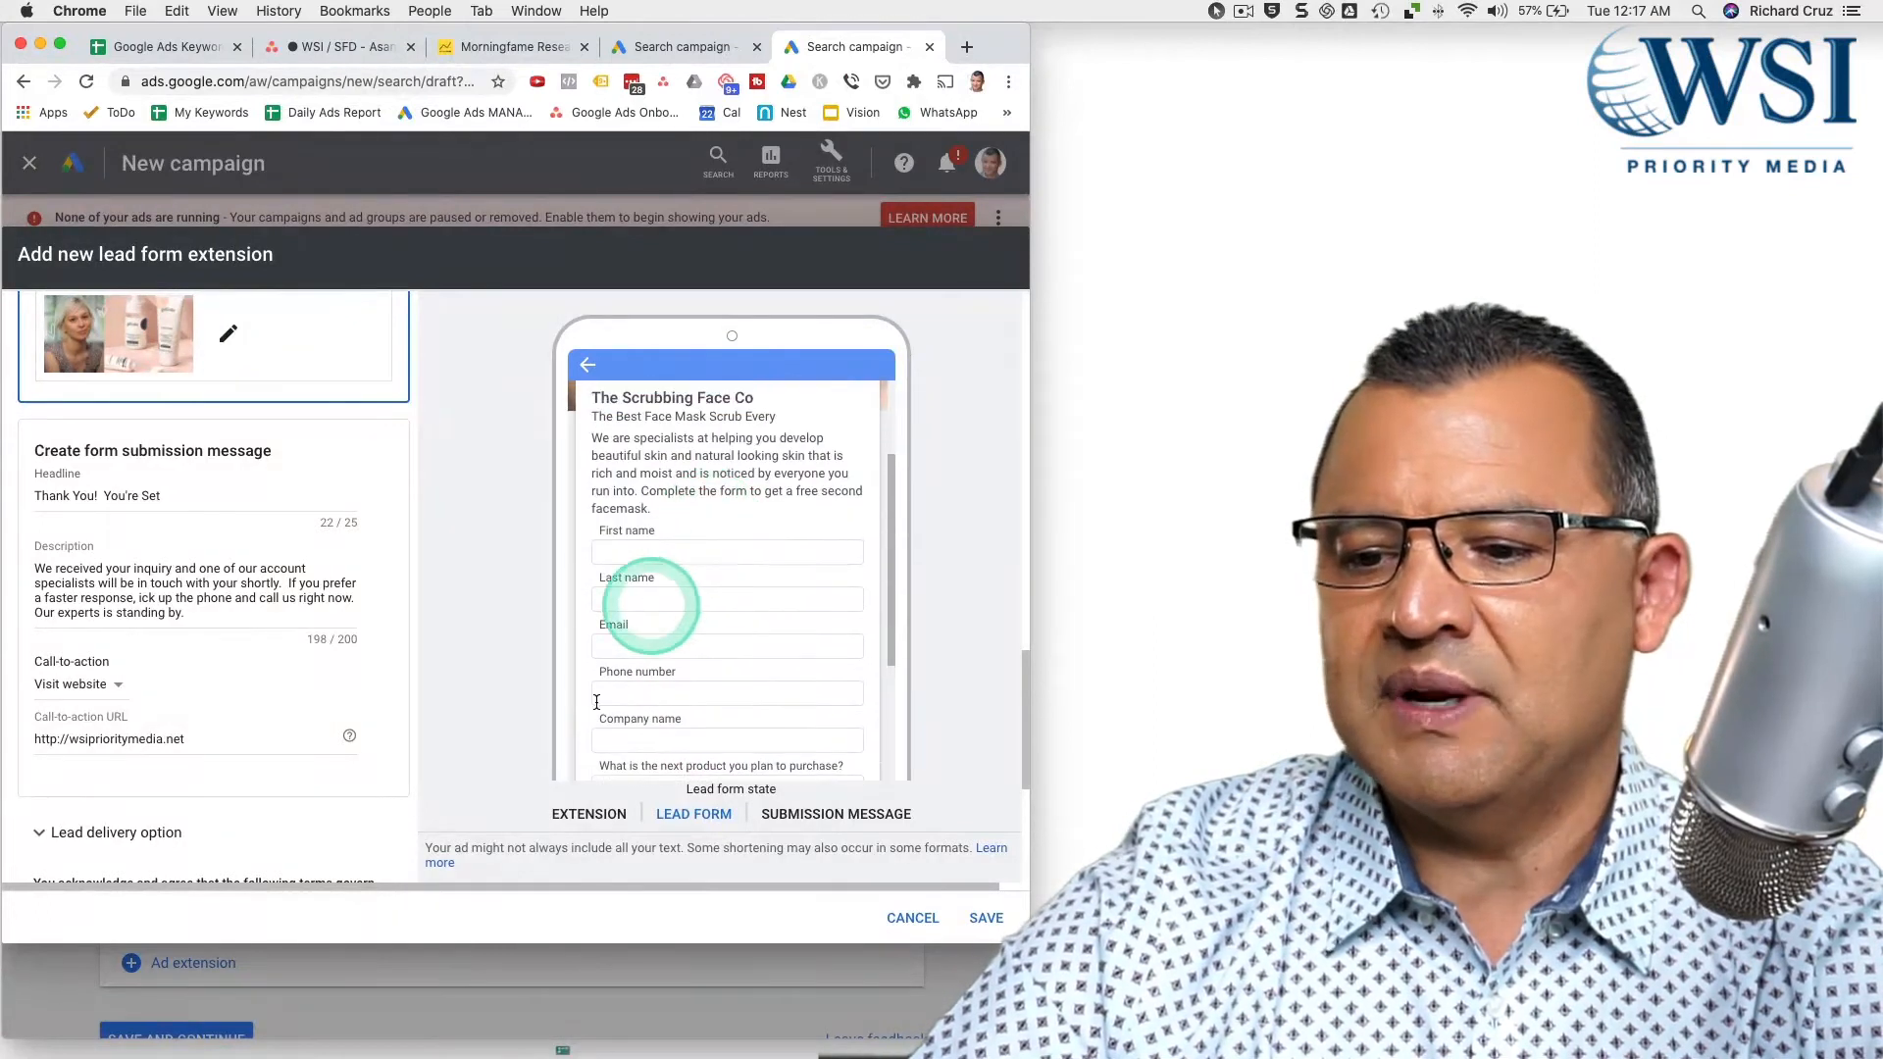
- Preview the extension, lead form and submission message states of the ad in sequence
{"action": "left_click", "coordinate": [585, 812]}
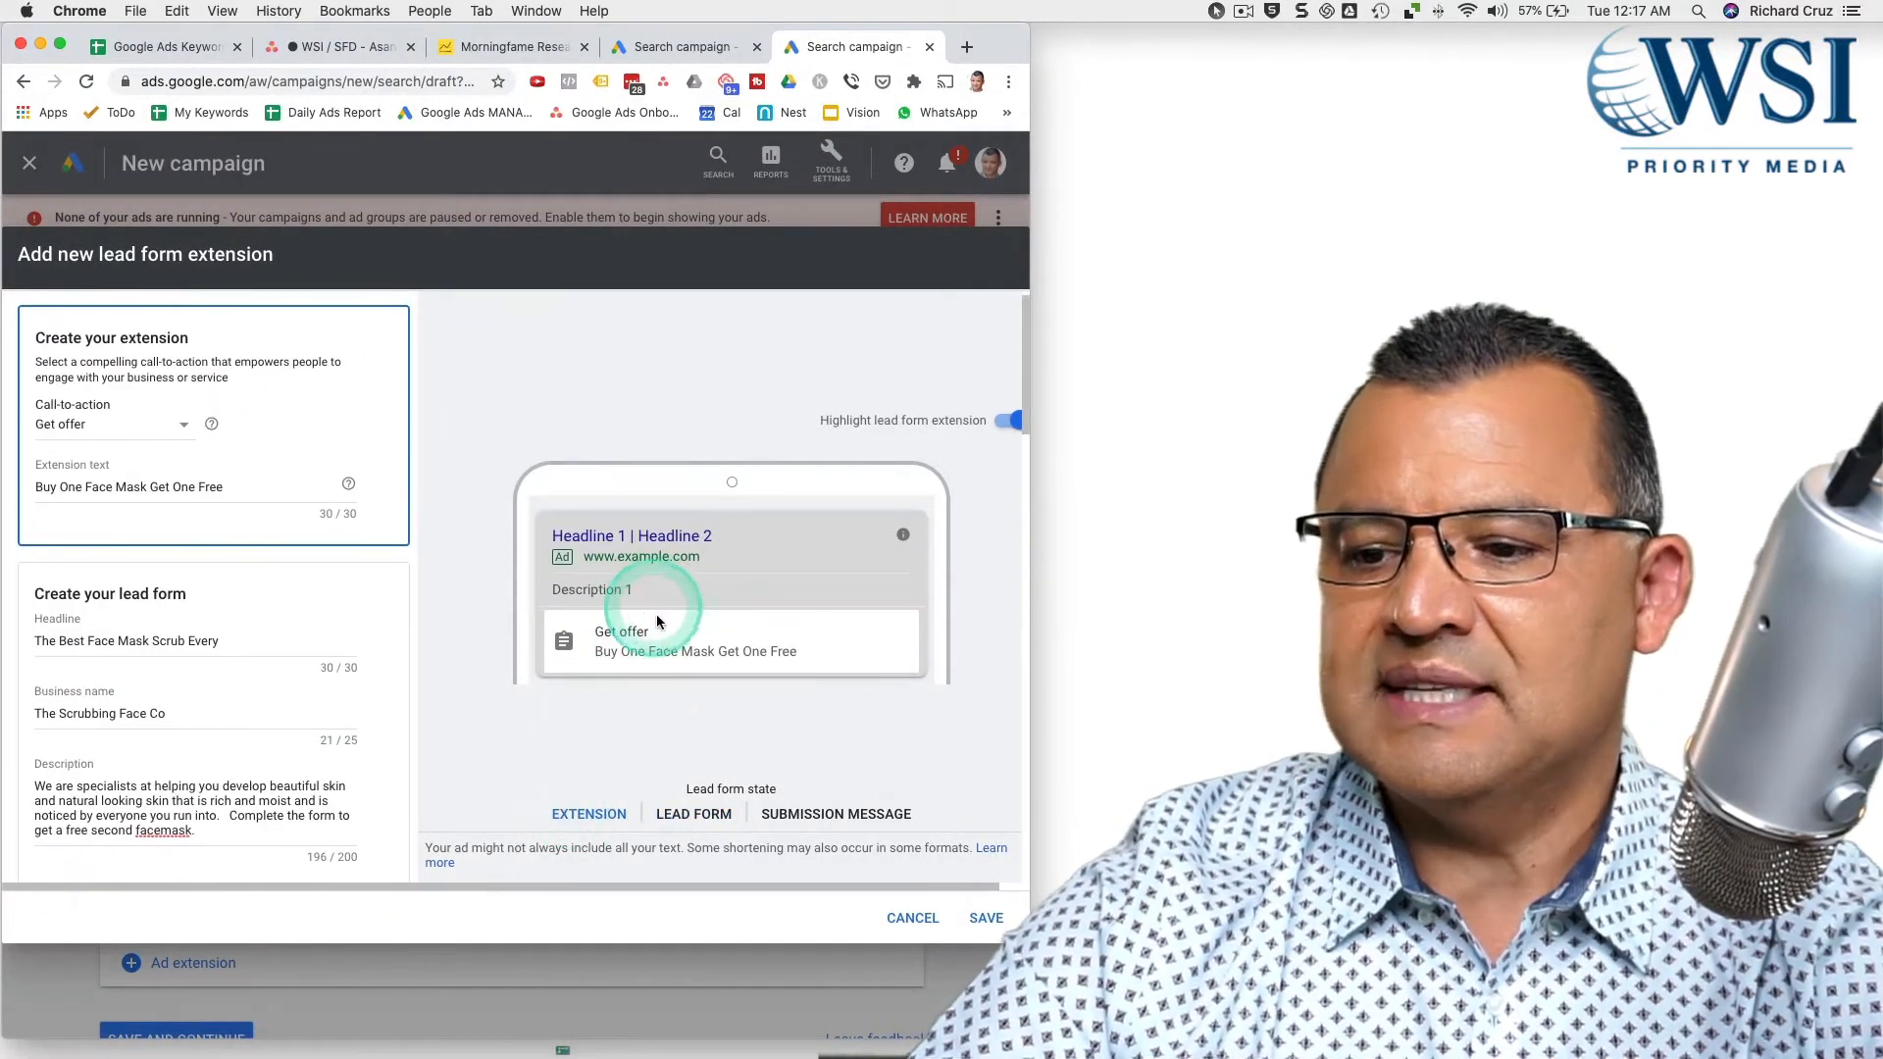
{"action": "left_click", "coordinate": [692, 814]}
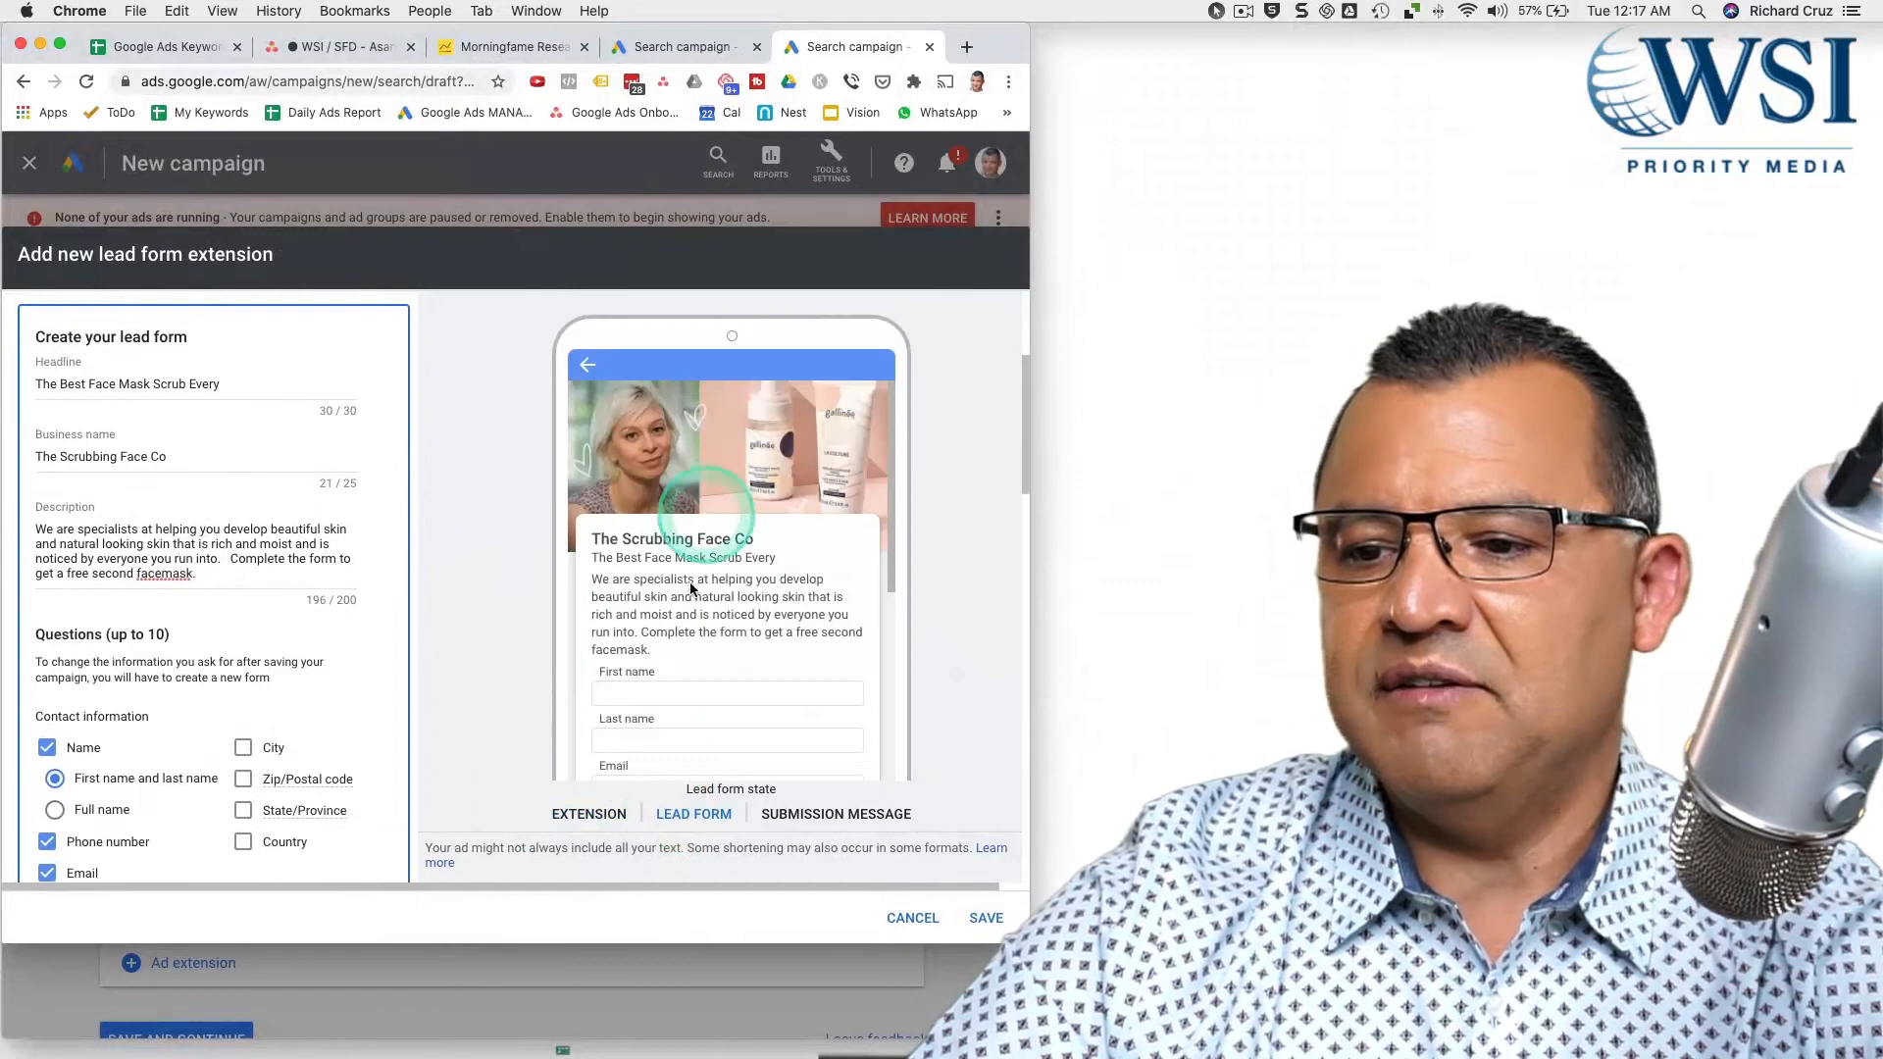
{"action": "left_click", "coordinate": [835, 814]}
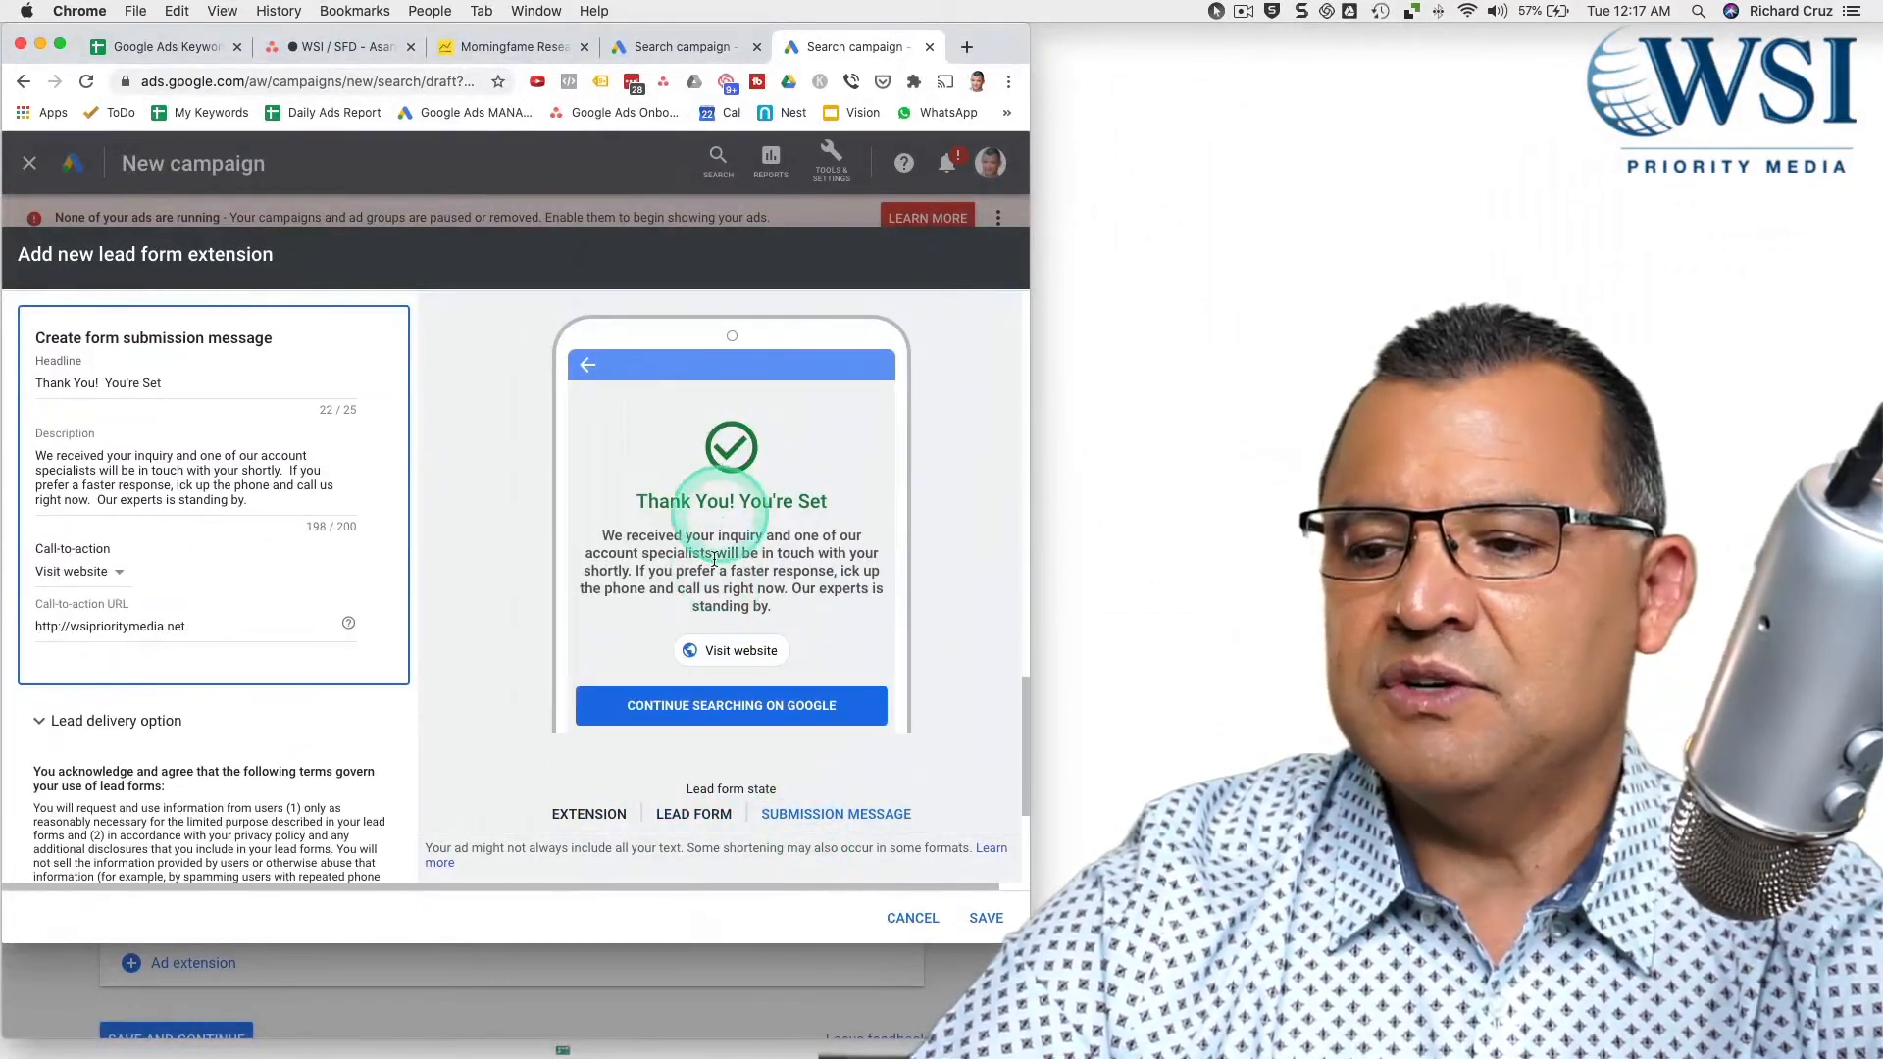
{"action": "scroll", "coordinate": [378, 568], "scroll_direction": "up", "scroll_amount": 3}
{"action": "scroll", "coordinate": [251, 480], "scroll_direction": "down", "scroll_amount": 3}
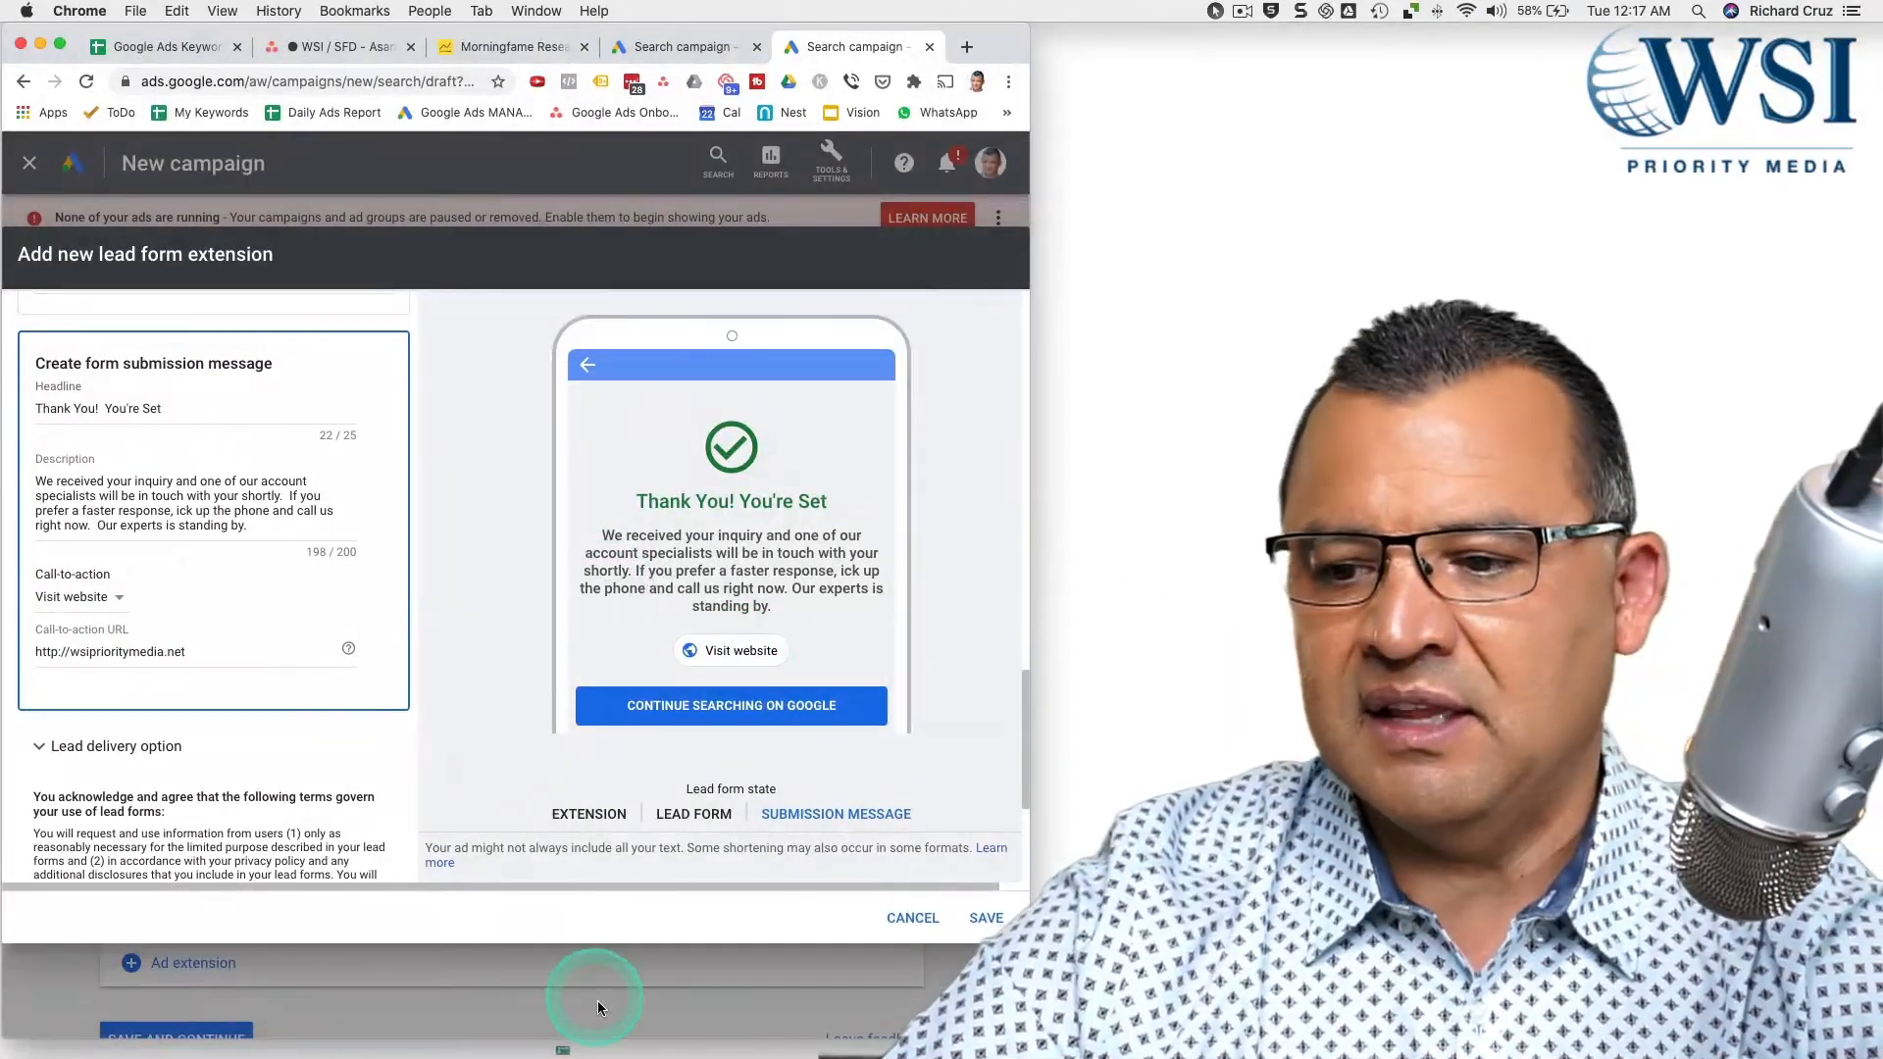
- Return to the lead form preview, check its fields and disclosure down to the submit button, and go to the submission message
{"action": "left_click", "coordinate": [693, 814]}
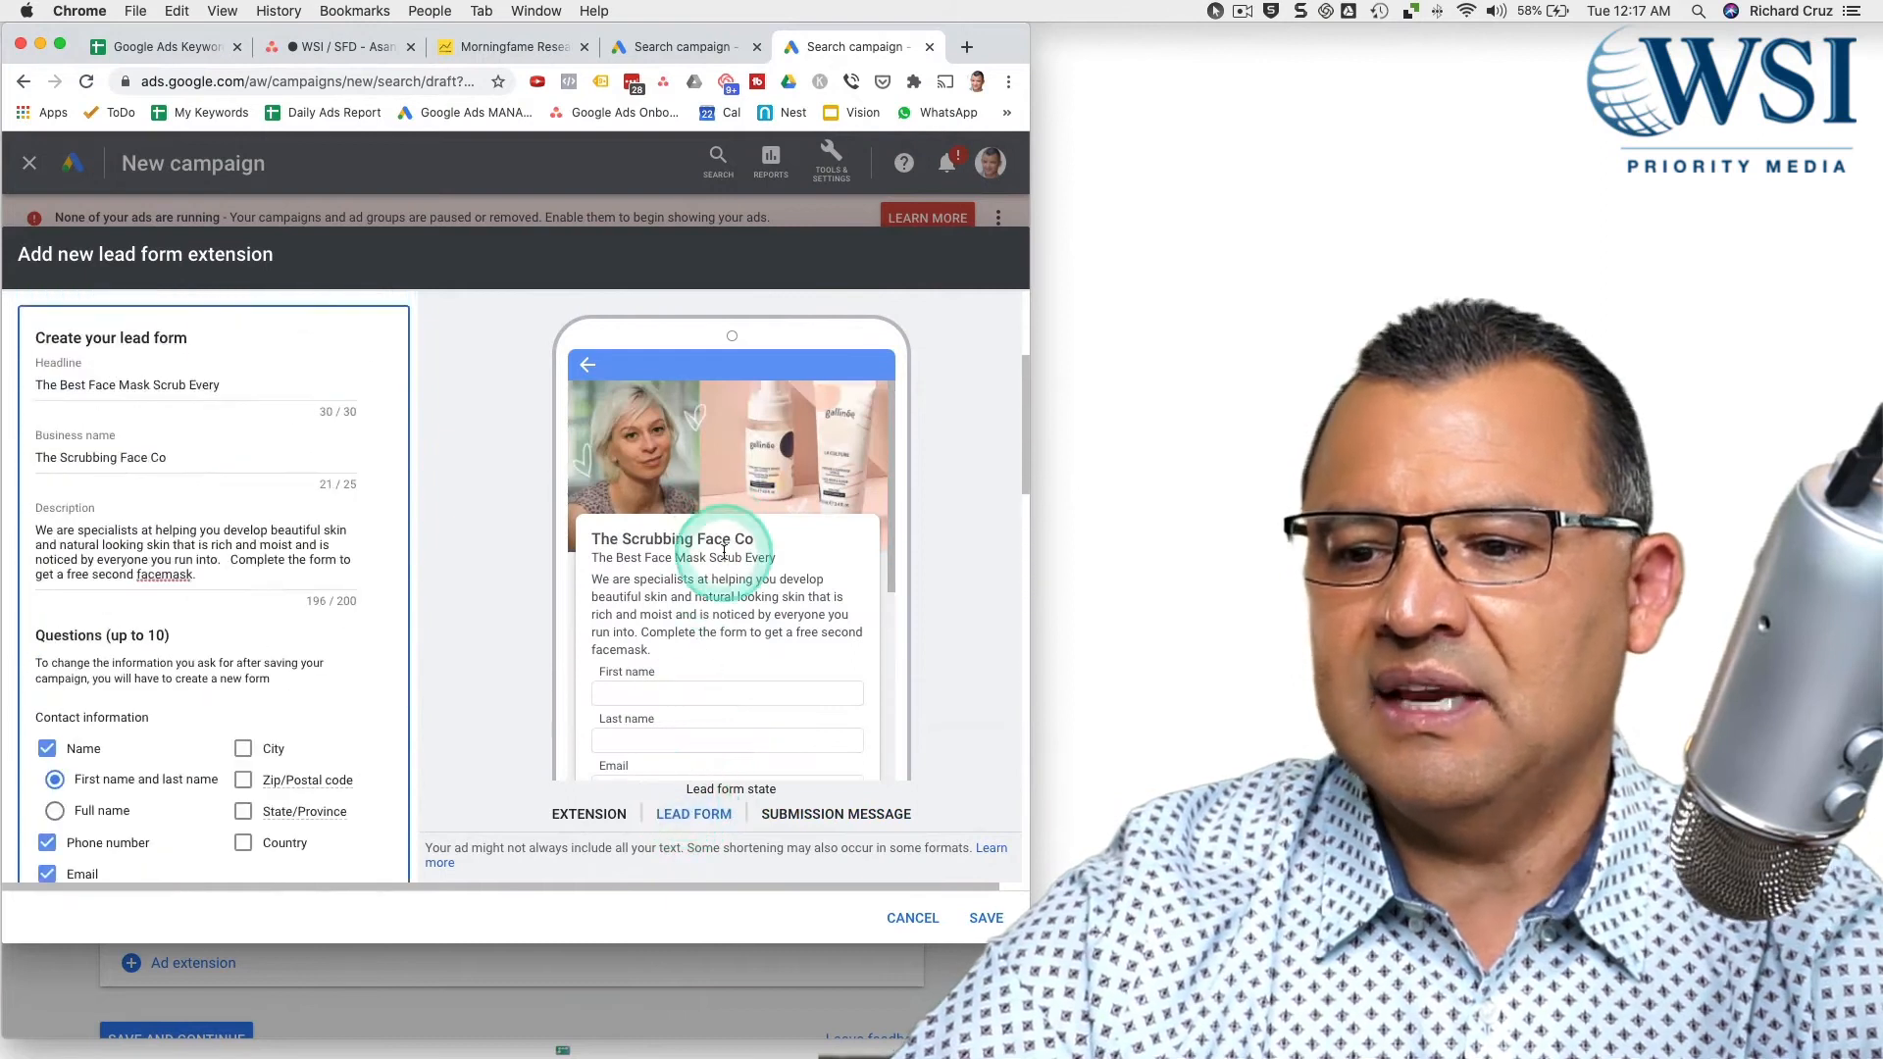
{"action": "scroll", "coordinate": [699, 637], "scroll_direction": "down", "scroll_amount": 5}
{"action": "scroll", "coordinate": [719, 618], "scroll_direction": "up", "scroll_amount": 3}
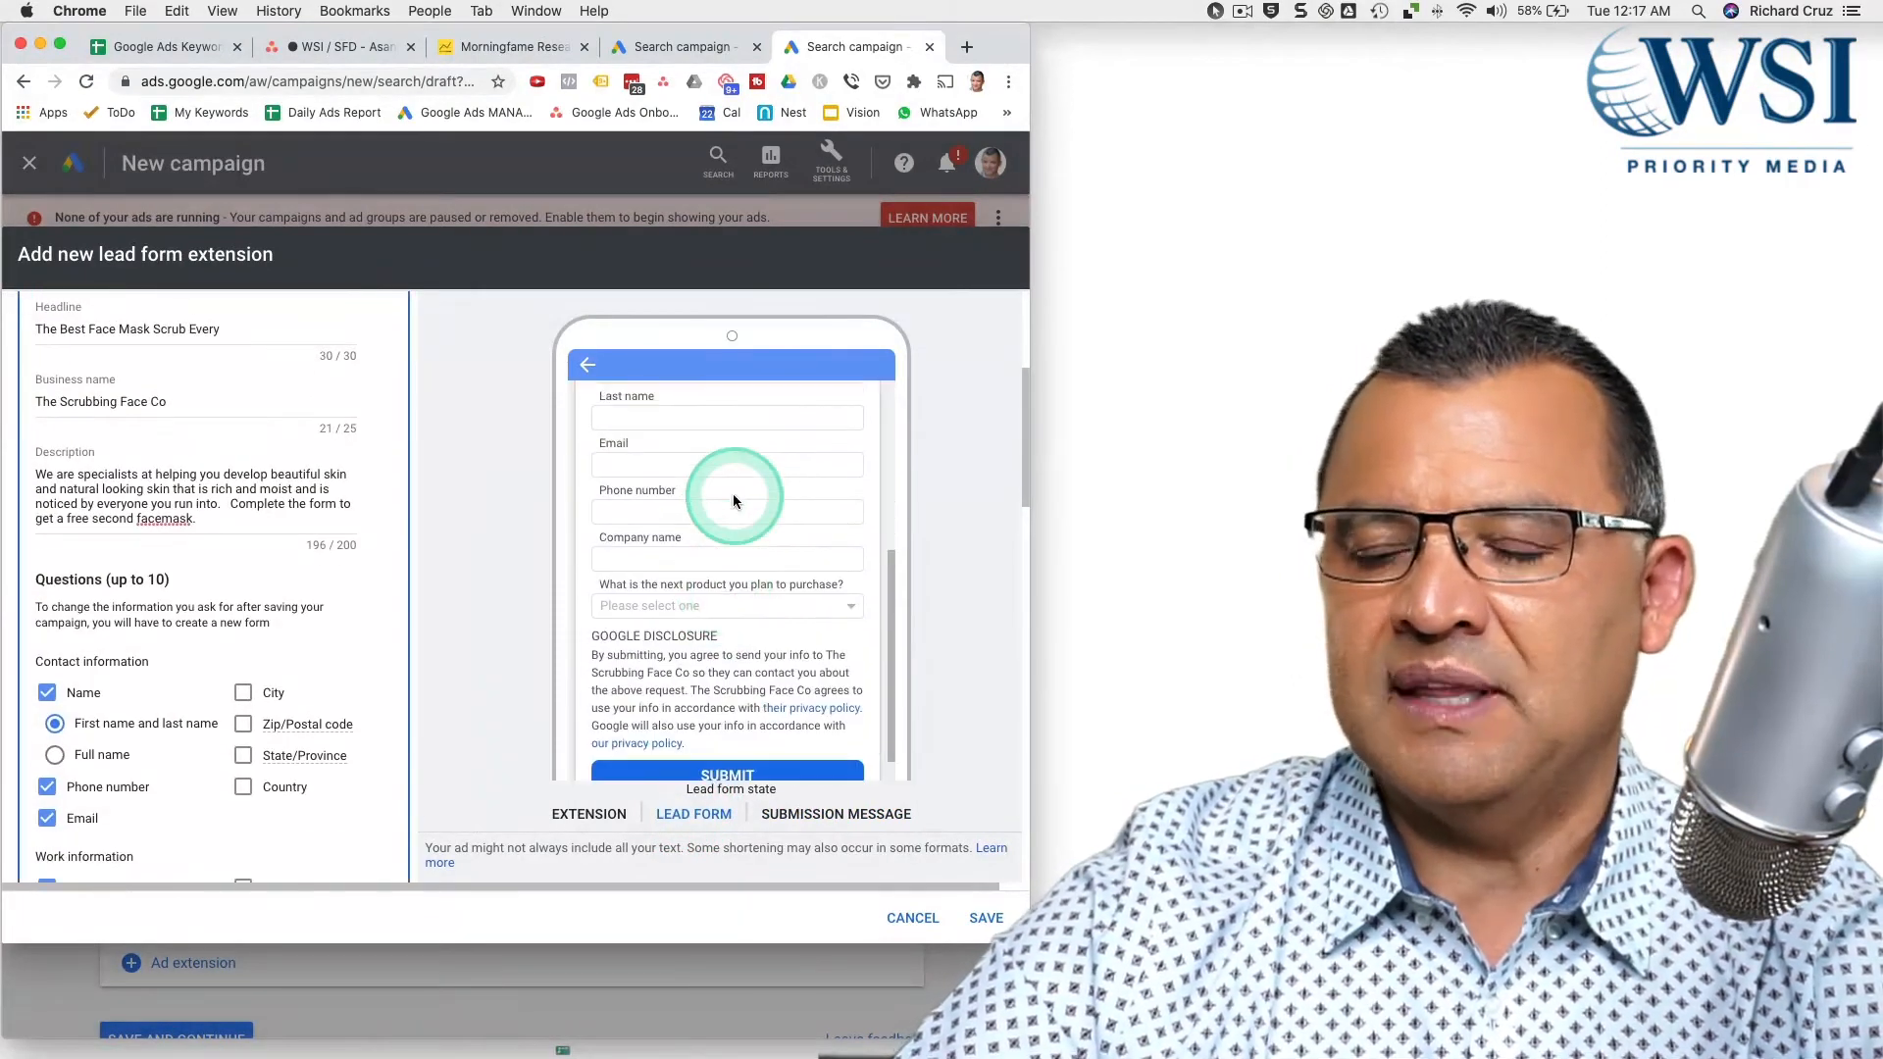
{"action": "scroll", "coordinate": [745, 422], "scroll_direction": "down", "scroll_amount": 3}
{"action": "left_click", "coordinate": [835, 826]}
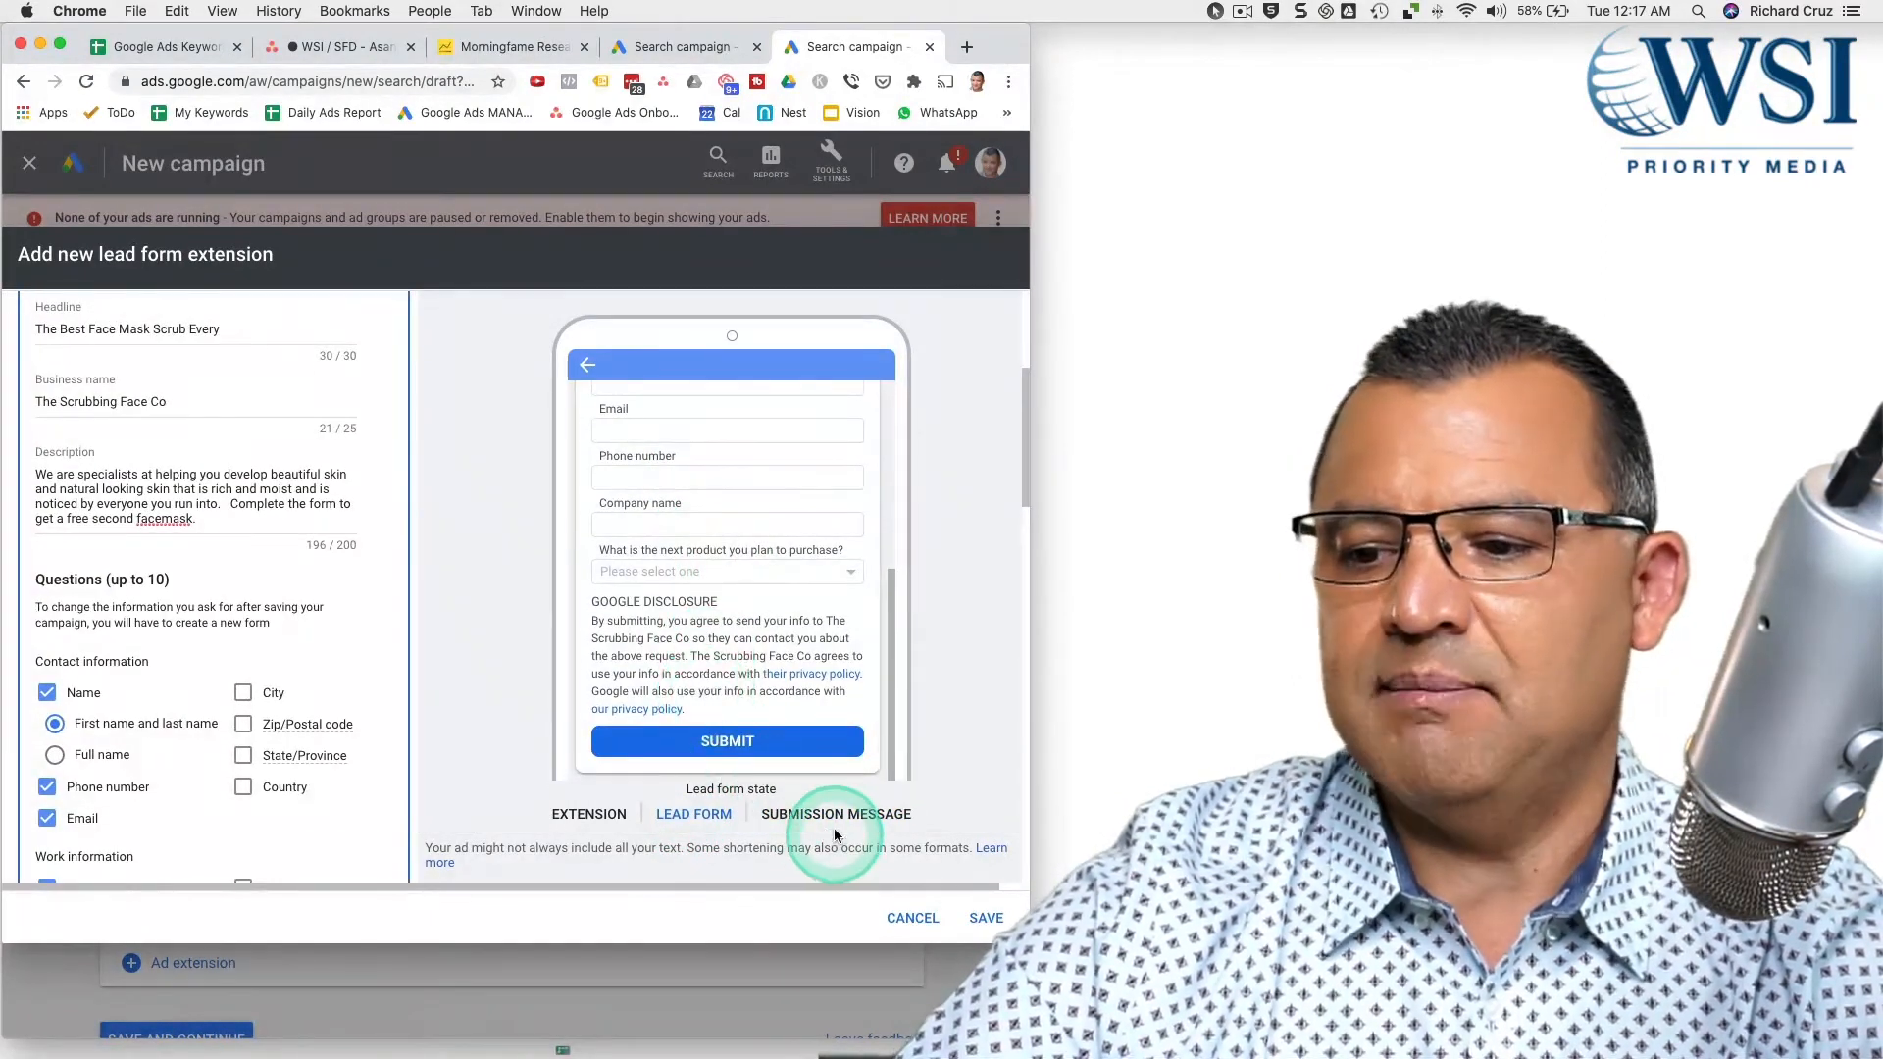